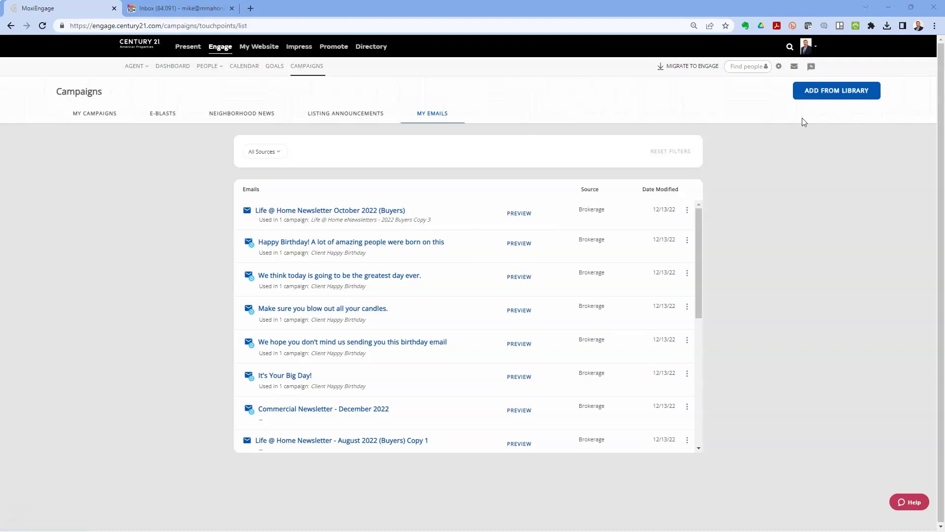
- Add the "Blank Eblast Template for Agents" from the email library to My Emails and close the library
{"action": "left_click", "coordinate": [448, 114]}
{"action": "left_click", "coordinate": [843, 91]}
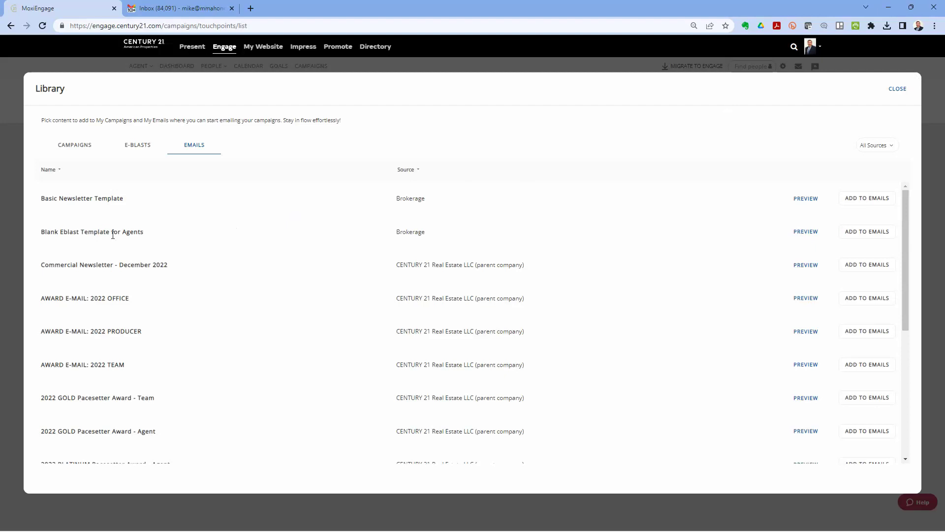
{"action": "left_click", "coordinate": [889, 233]}
{"action": "left_click", "coordinate": [895, 92]}
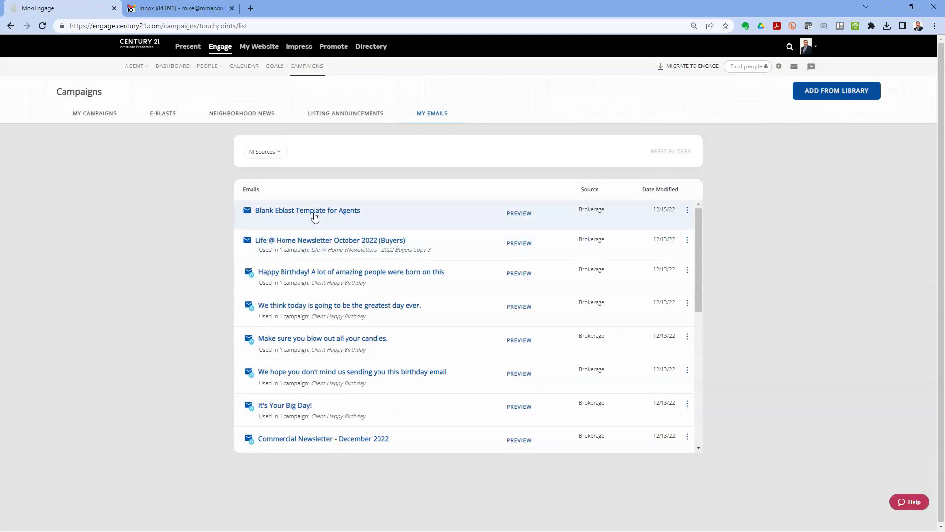
- Open the "Blank Eblast Template for Agents" email and rename it as "Merry Christmas"
{"action": "left_click", "coordinate": [314, 214]}
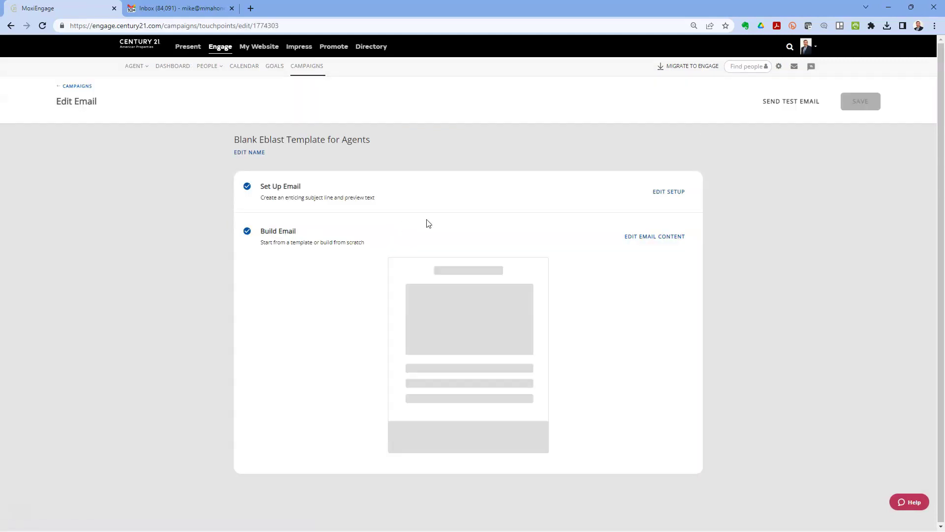
{"action": "left_click", "coordinate": [261, 156]}
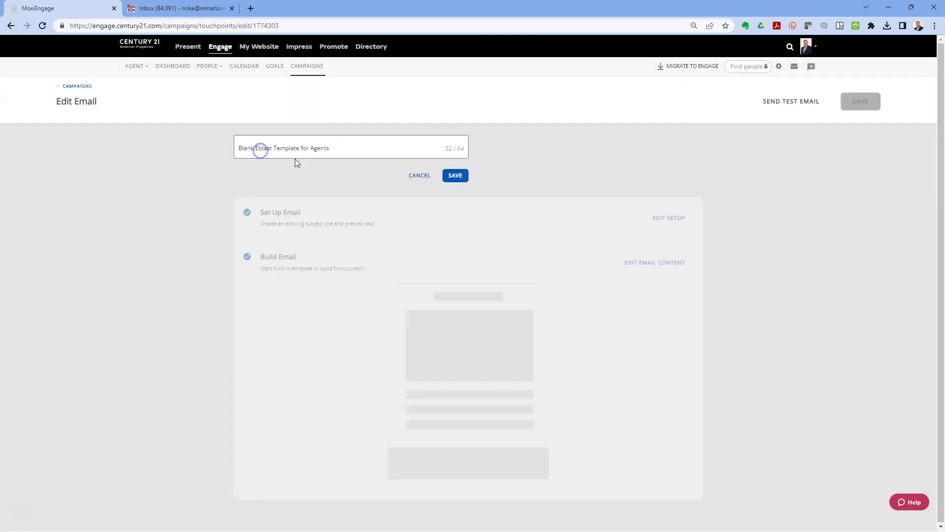
{"action": "left_click_drag", "start_coordinate": [347, 153], "coordinate": [205, 147]}
{"action": "type", "text": "Me"}
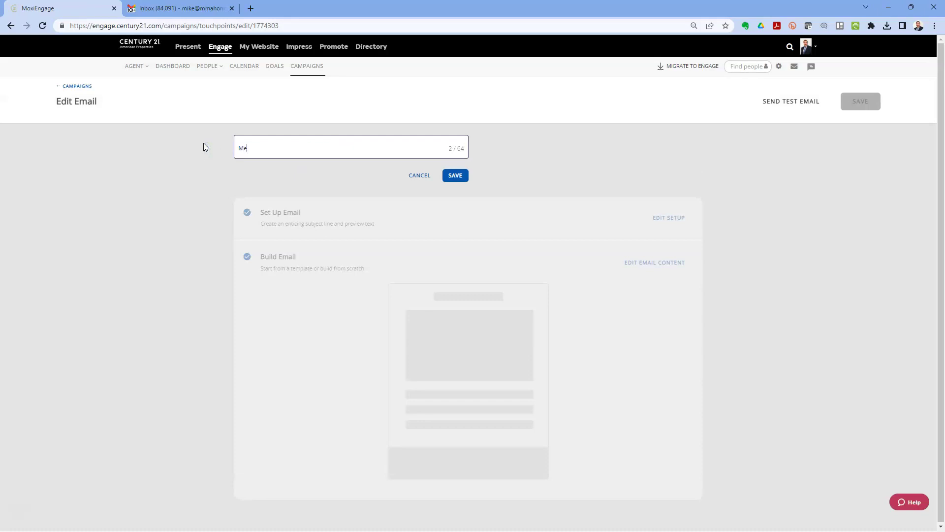
{"action": "type", "text": "rry Christmas"}
{"action": "left_click", "coordinate": [449, 179]}
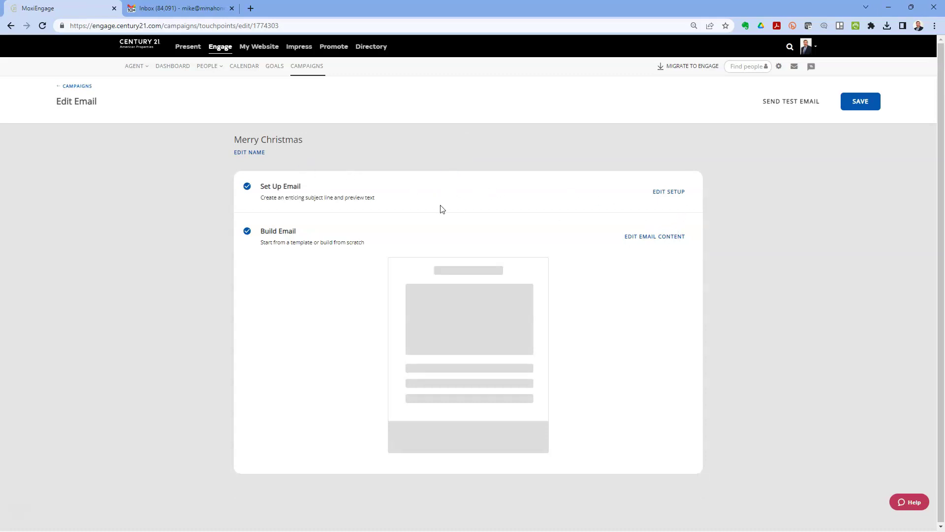
- Set the email's subject to "Happy Holidays" and its preview text to "Happy Holidays From" followed by the agent's full name
{"action": "left_click", "coordinate": [666, 193]}
{"action": "left_click", "coordinate": [639, 230]}
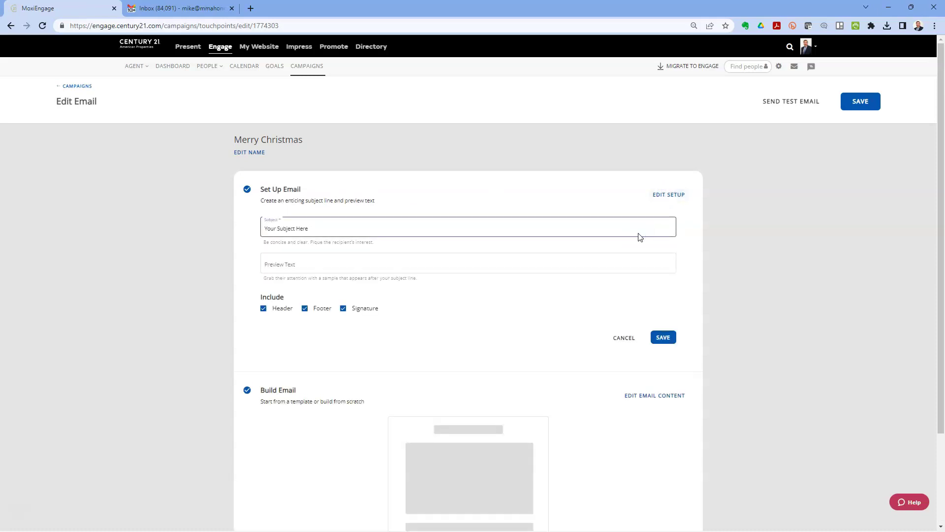
{"action": "key", "text": "ctrl+a"}
{"action": "type", "text": "H"}
{"action": "key", "text": "Tab"}
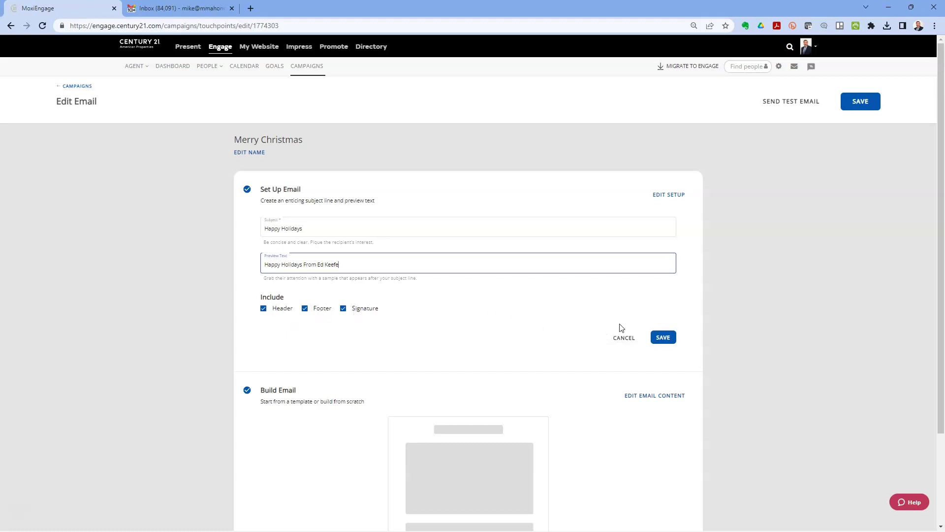
- Toggle the Header, Footer and Signature inclusion options and save the email setup
{"action": "left_click", "coordinate": [351, 311]}
{"action": "left_click", "coordinate": [311, 310]}
{"action": "left_click", "coordinate": [279, 310]}
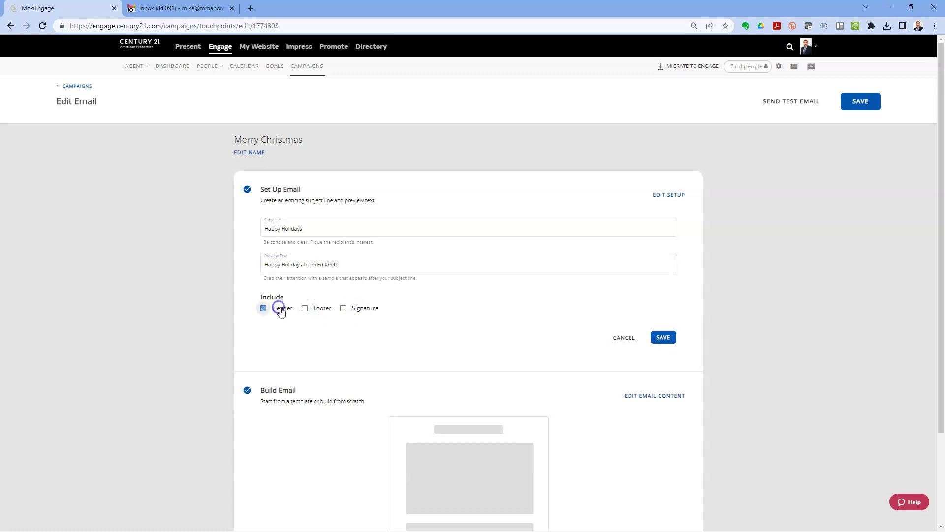
{"action": "left_click", "coordinate": [306, 310]}
{"action": "left_click", "coordinate": [355, 310]}
{"action": "left_click", "coordinate": [312, 310]}
{"action": "left_click", "coordinate": [280, 310]}
{"action": "left_click", "coordinate": [304, 310]}
{"action": "left_click", "coordinate": [281, 310]}
{"action": "left_click", "coordinate": [668, 341]}
- Open the email content for editing and add an image block above the placeholder text
{"action": "left_click", "coordinate": [673, 239]}
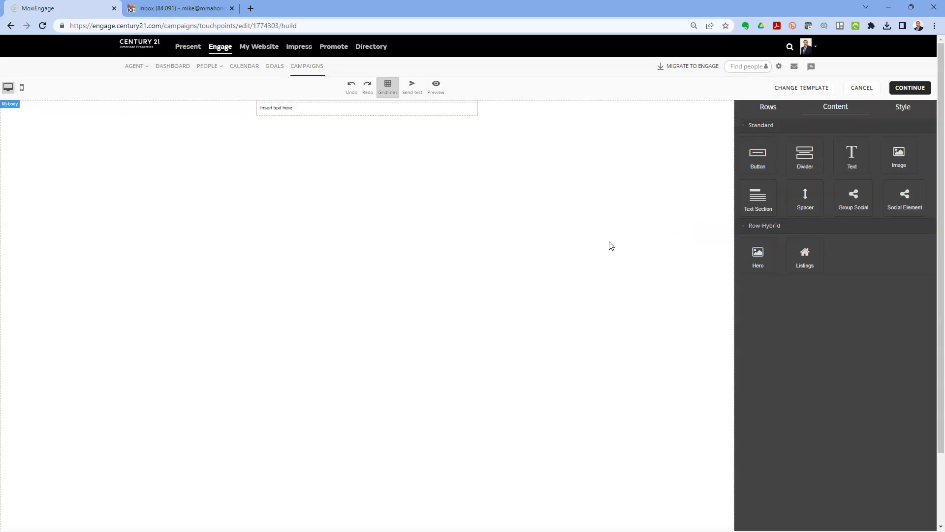
{"action": "left_click_drag", "start_coordinate": [892, 165], "coordinate": [371, 113]}
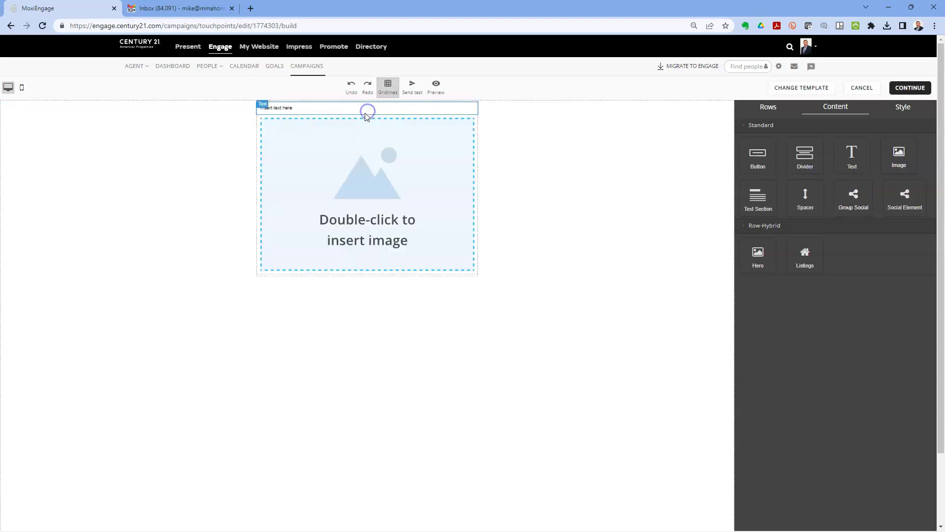
{"action": "left_click", "coordinate": [397, 270]}
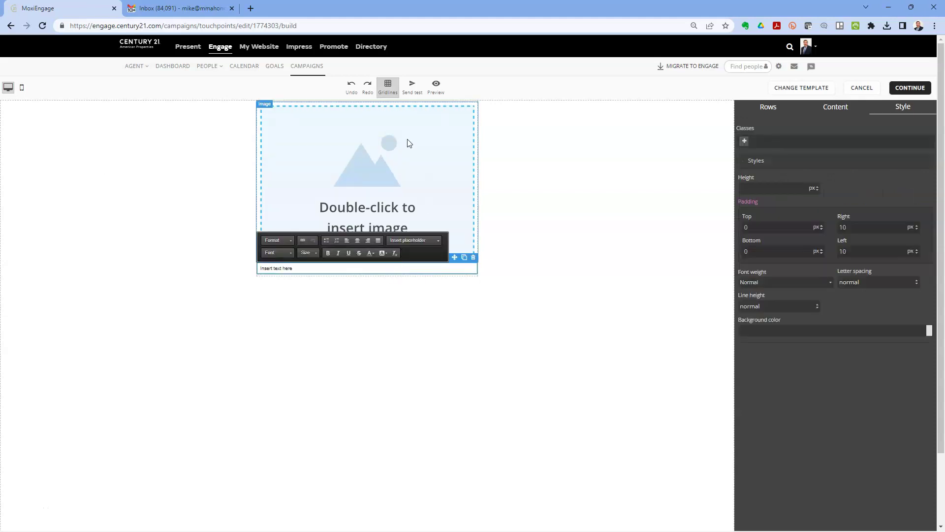
- Fill the image block with the Christmas real estate newsletter banner from the previously uploaded images
{"action": "left_click", "coordinate": [387, 197]}
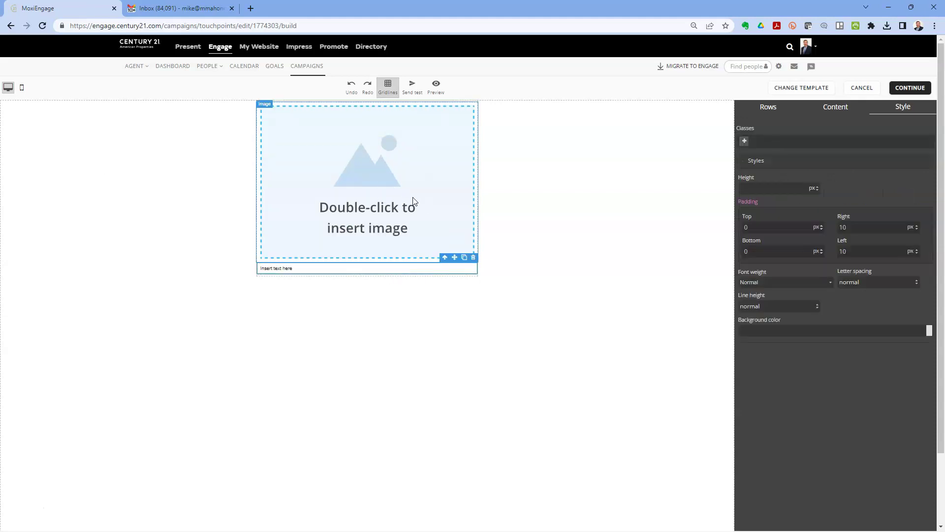
{"action": "left_click", "coordinate": [396, 195]}
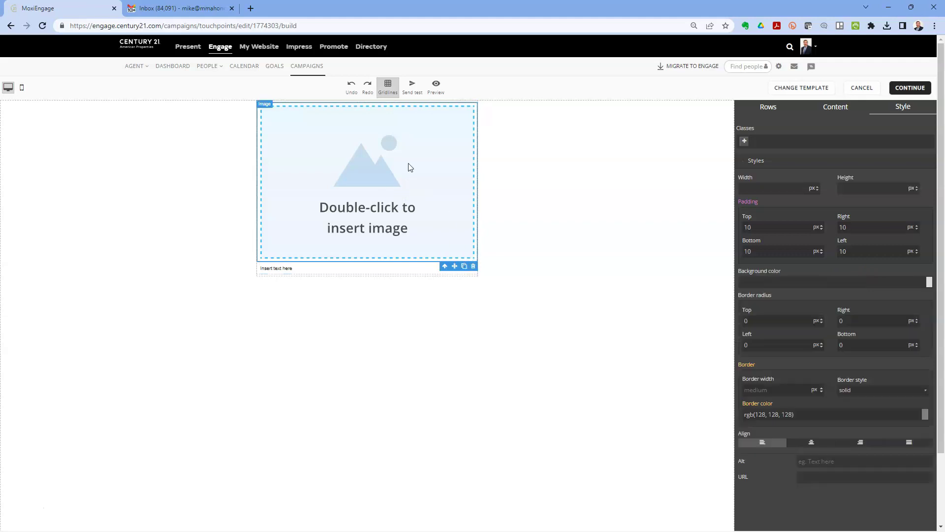
{"action": "double_click", "coordinate": [367, 177]}
{"action": "left_click", "coordinate": [516, 268]}
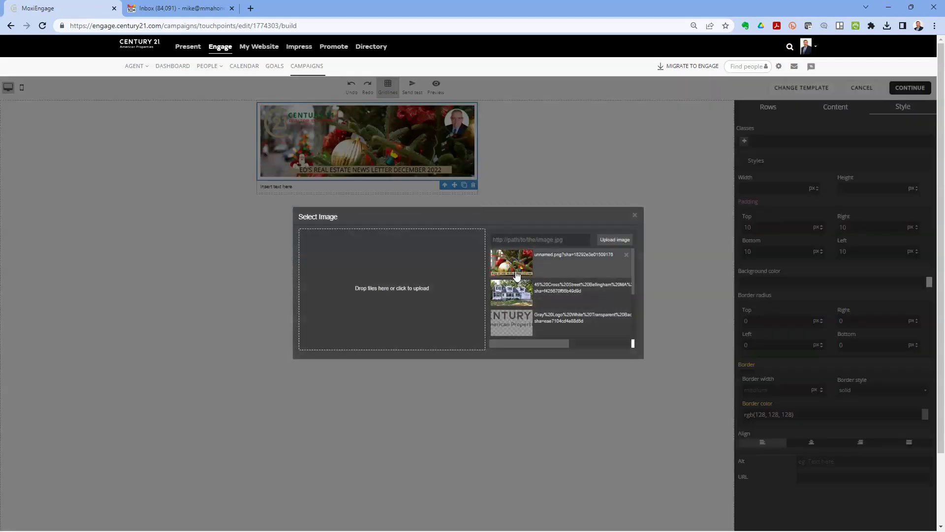
{"action": "left_click", "coordinate": [634, 215]}
- Replace the placeholder text below the banner with "Merry Christmas !!!"
{"action": "left_click", "coordinate": [349, 191]}
{"action": "left_click", "coordinate": [347, 191]}
{"action": "key", "text": "ctrl+a"}
{"action": "type", "text": "Me"}
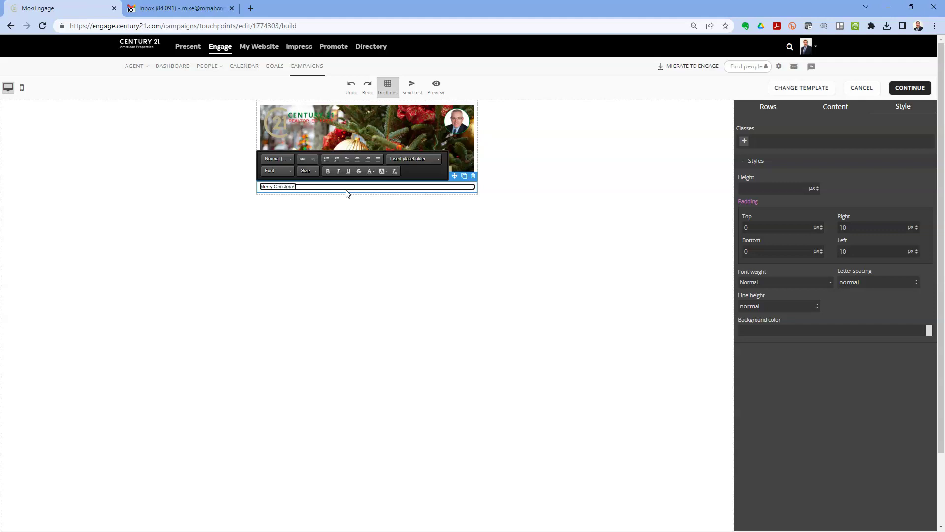
- Set the "Merry Christmas !!!" text to size 28, and save the content and the email
{"action": "key", "text": "ctrl+a"}
{"action": "left_click", "coordinate": [315, 172]}
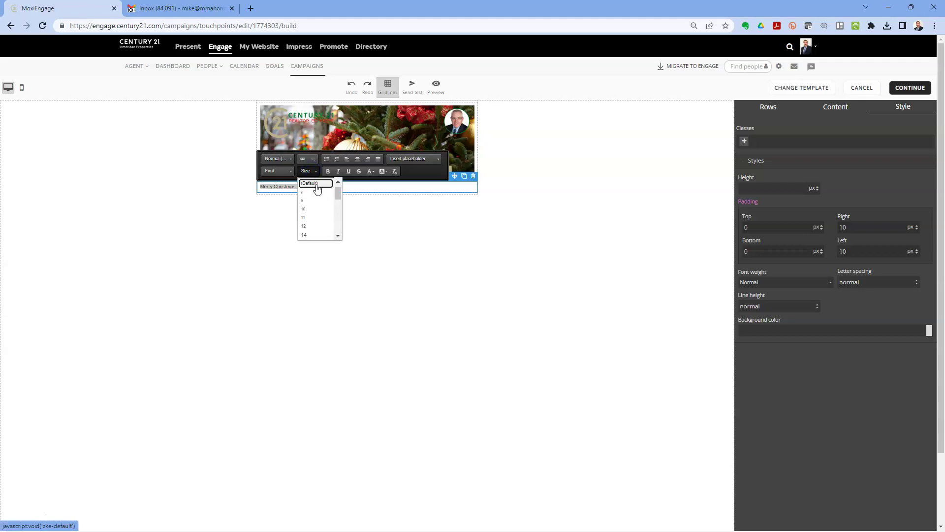
{"action": "scroll", "coordinate": [308, 226], "scroll_direction": "down", "scroll_amount": 3}
{"action": "left_click", "coordinate": [306, 224]}
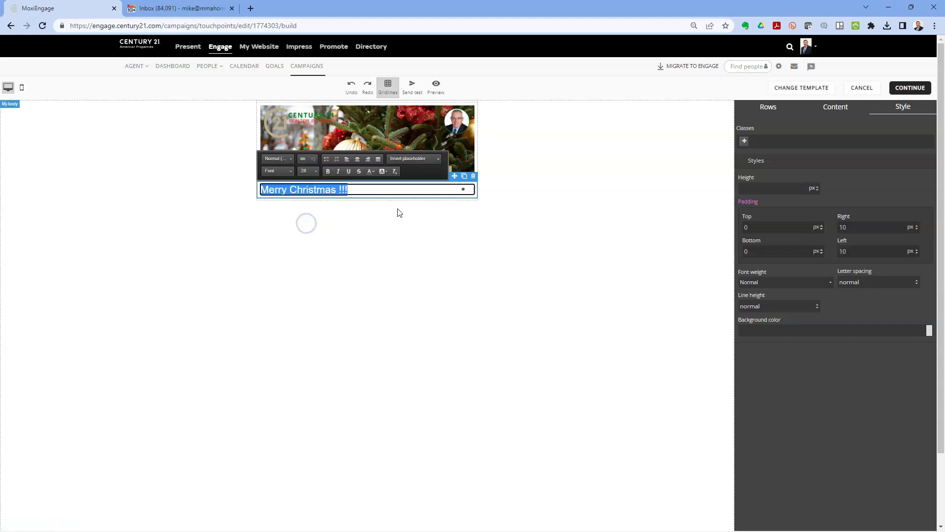
{"action": "left_click", "coordinate": [409, 214]}
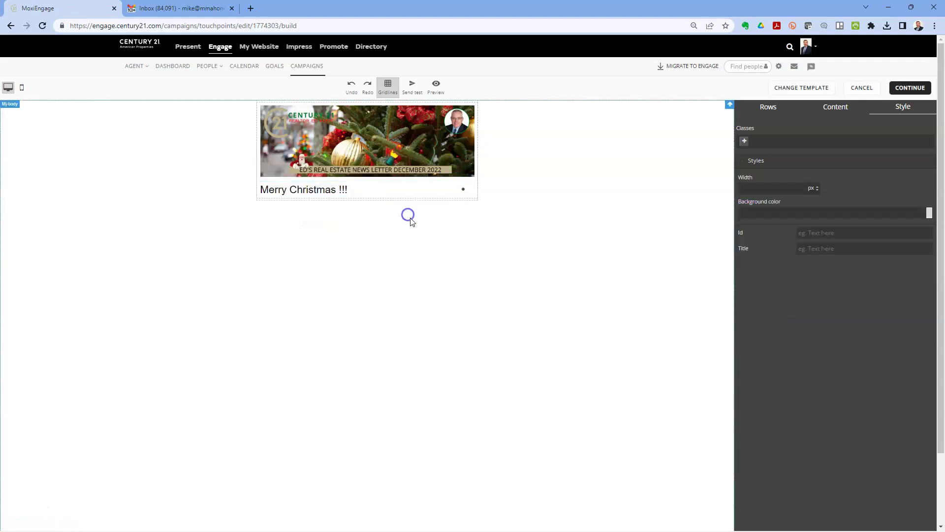
{"action": "left_click", "coordinate": [901, 91]}
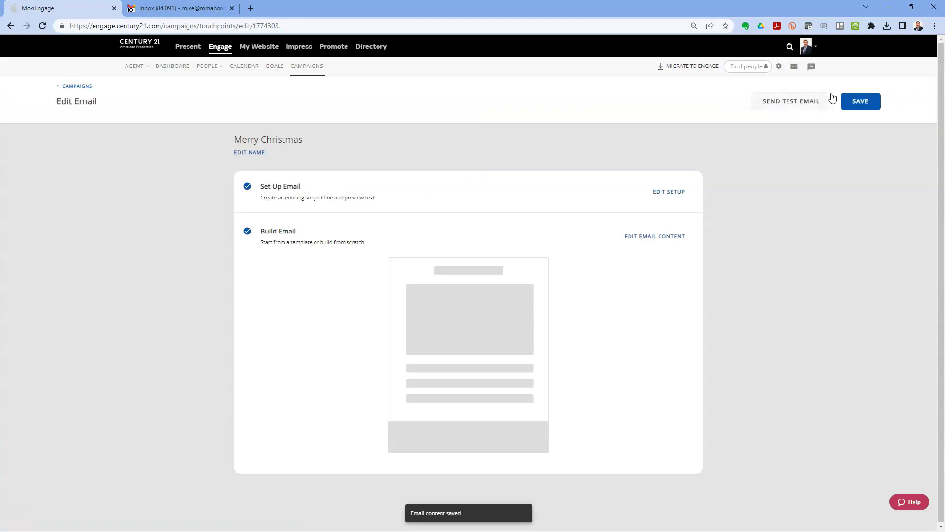
{"action": "left_click", "coordinate": [865, 105]}
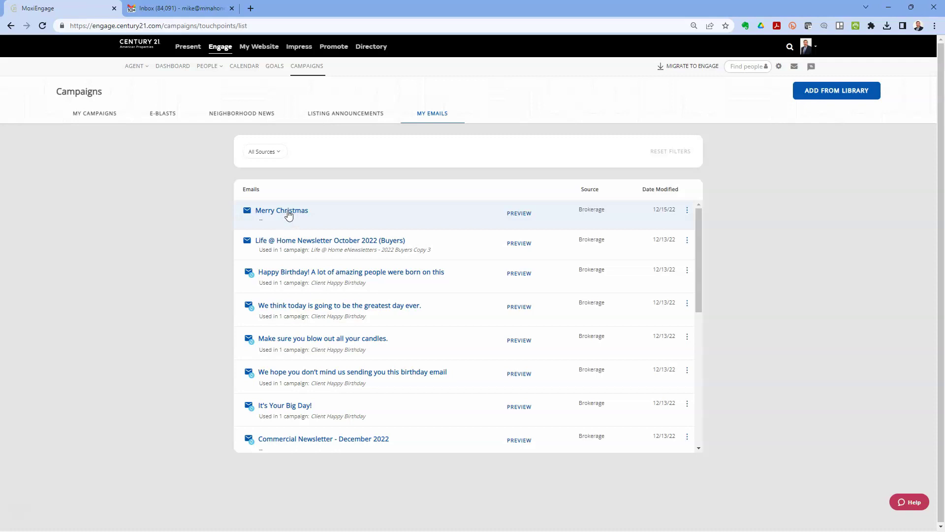
- Add the "Basic Template for E-Blast" from the e-blast library to the campaigns and close the library
{"action": "left_click", "coordinate": [169, 108]}
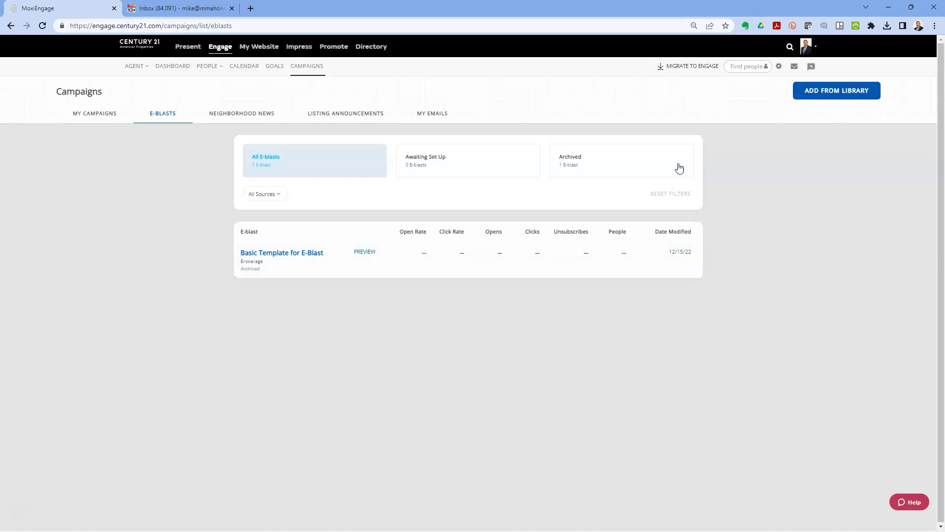
{"action": "left_click", "coordinate": [850, 97]}
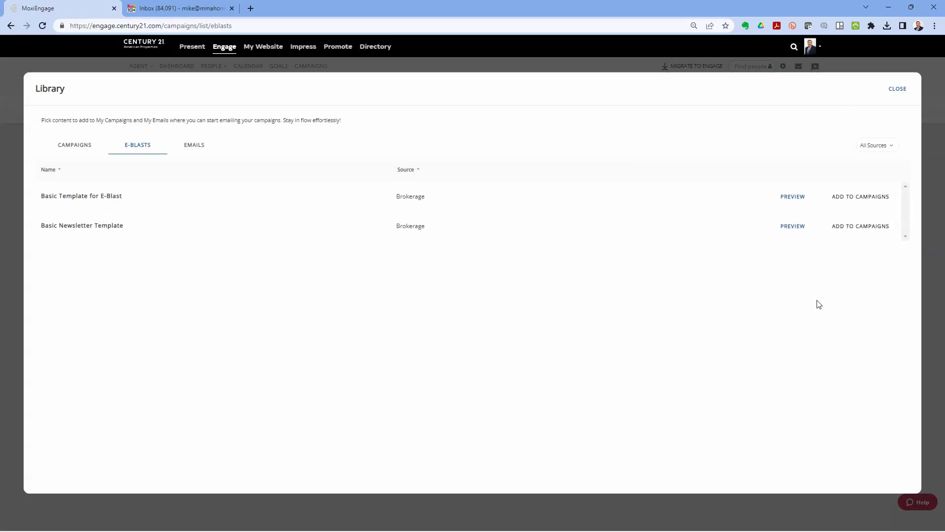
{"action": "left_click", "coordinate": [874, 195]}
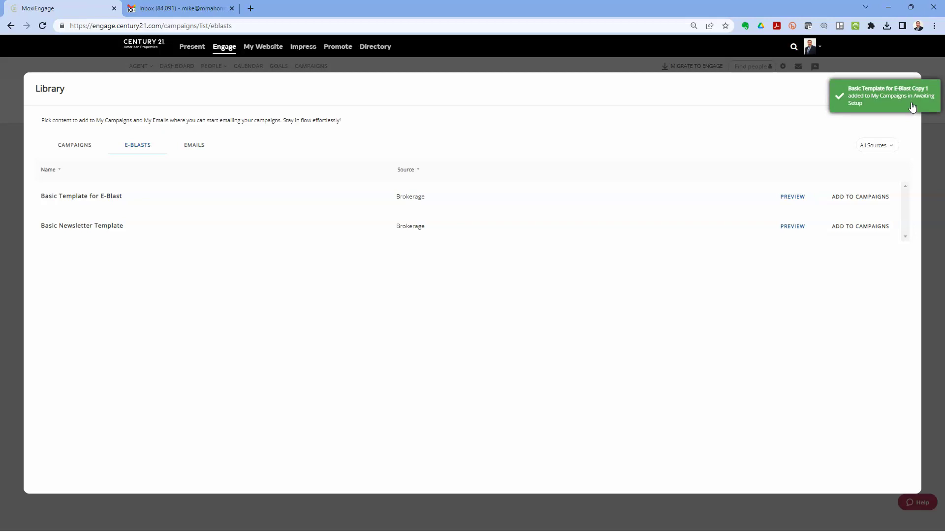
{"action": "left_click_drag", "start_coordinate": [910, 96], "coordinate": [912, 104]}
{"action": "left_click", "coordinate": [900, 90]}
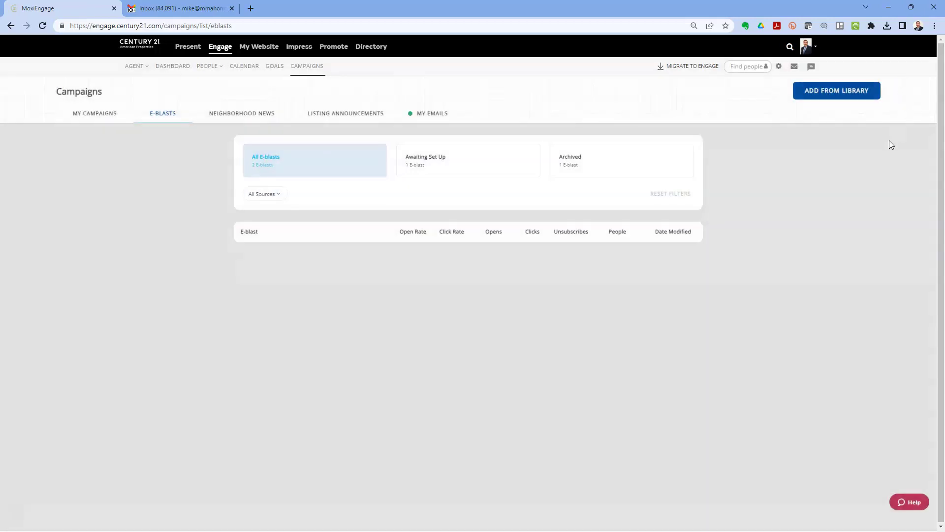
- Open the new e-blast that is awaiting setup and rename it as "Merry Christmas"
{"action": "left_click", "coordinate": [430, 158]}
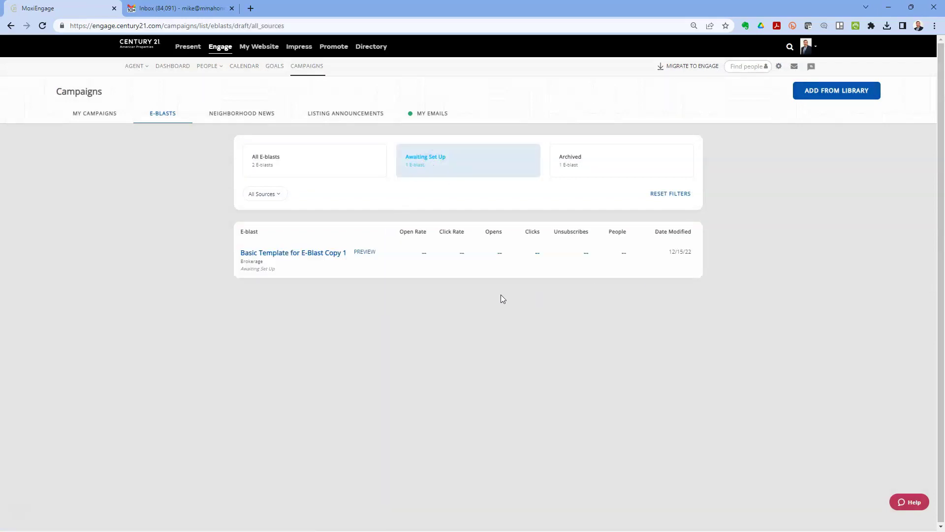
{"action": "left_click", "coordinate": [305, 254]}
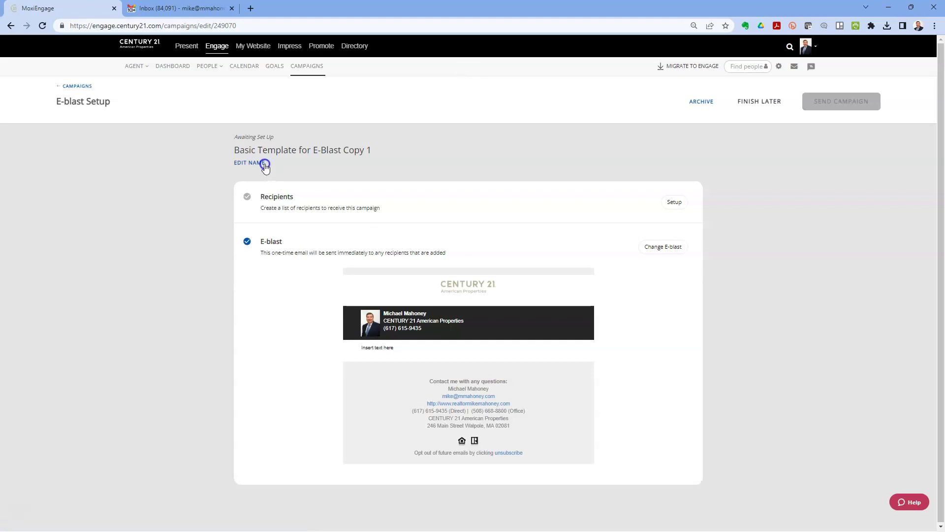
{"action": "left_click", "coordinate": [264, 163]}
{"action": "left_click_drag", "start_coordinate": [364, 160], "coordinate": [182, 158]}
{"action": "type", "text": "Merry "}
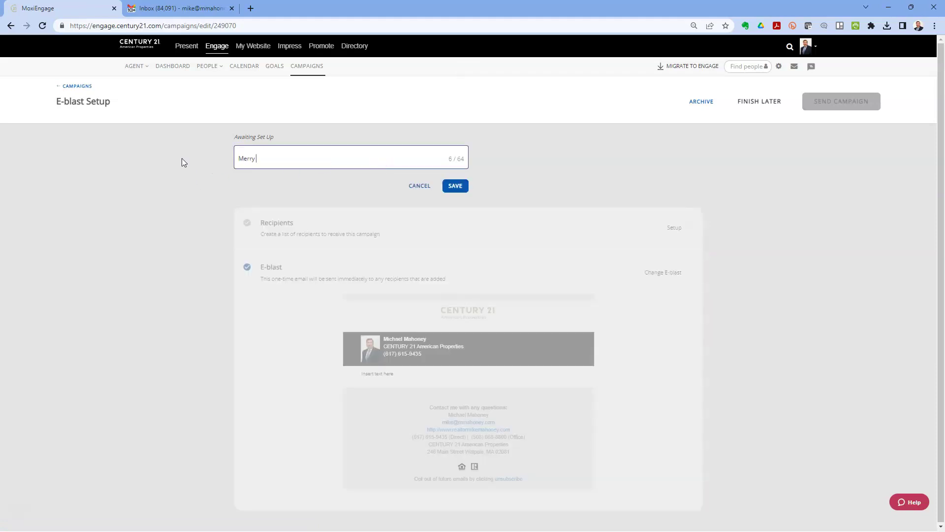
{"action": "type", "text": "Christmas"}
{"action": "left_click", "coordinate": [468, 186]}
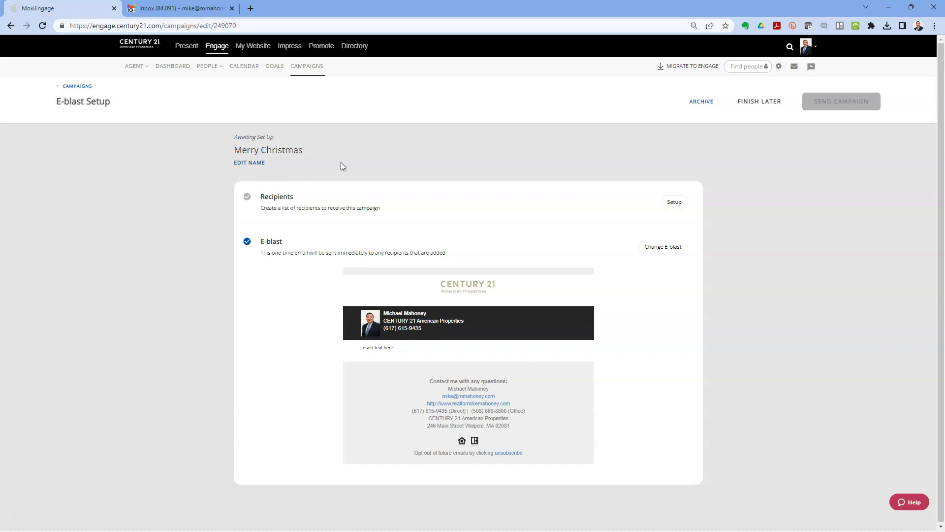
- Open the e-blast's recipient setup and start adding recipients
{"action": "left_click", "coordinate": [674, 203]}
{"action": "left_click", "coordinate": [303, 234]}
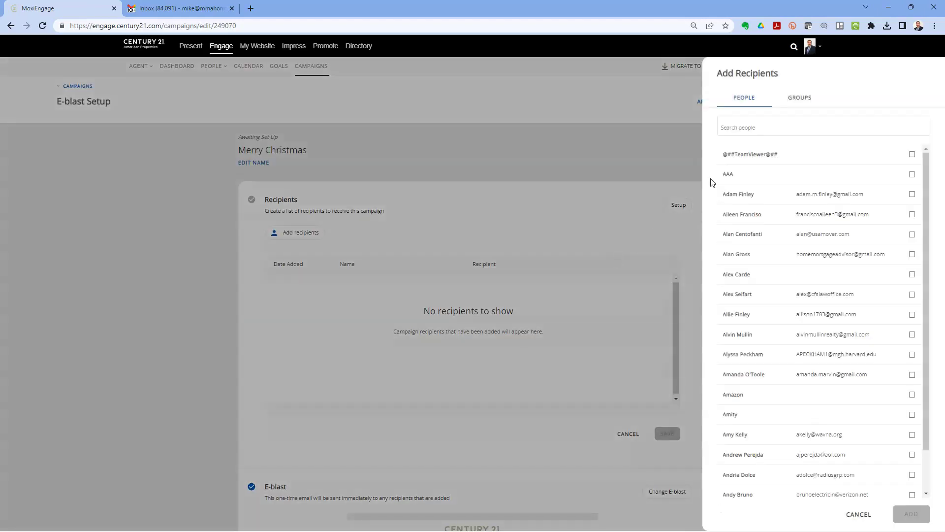
{"action": "left_click", "coordinate": [798, 105]}
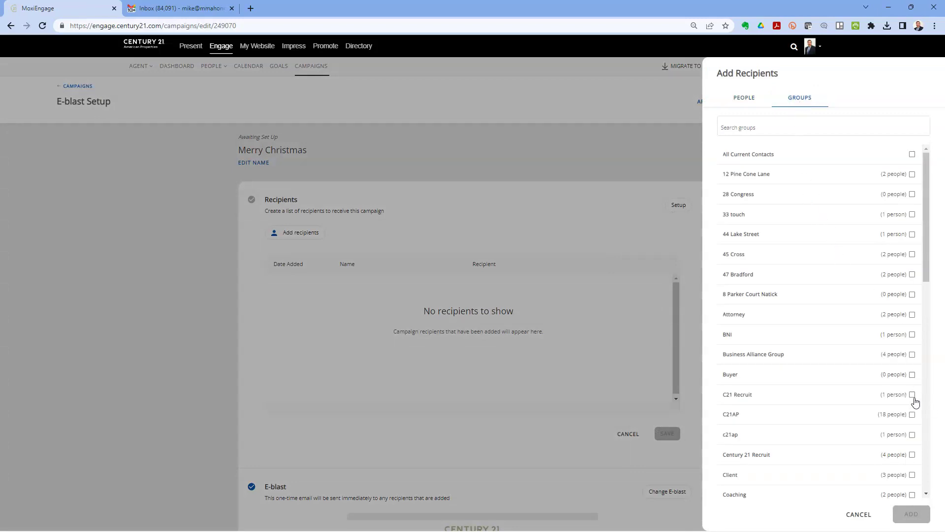
{"action": "left_click", "coordinate": [913, 254]}
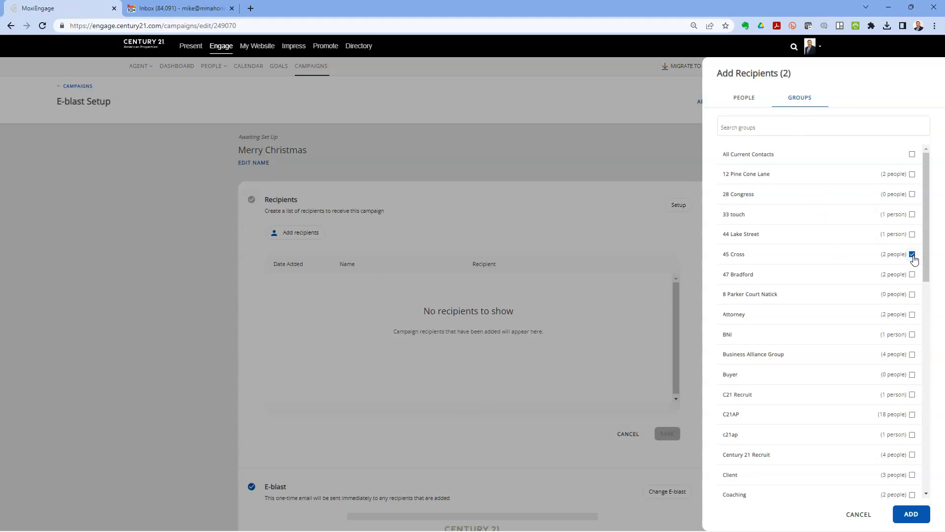
{"action": "left_click", "coordinate": [913, 255]}
{"action": "left_click", "coordinate": [912, 235]}
{"action": "left_click", "coordinate": [913, 255]}
{"action": "left_click", "coordinate": [912, 235]}
{"action": "left_click", "coordinate": [912, 254]}
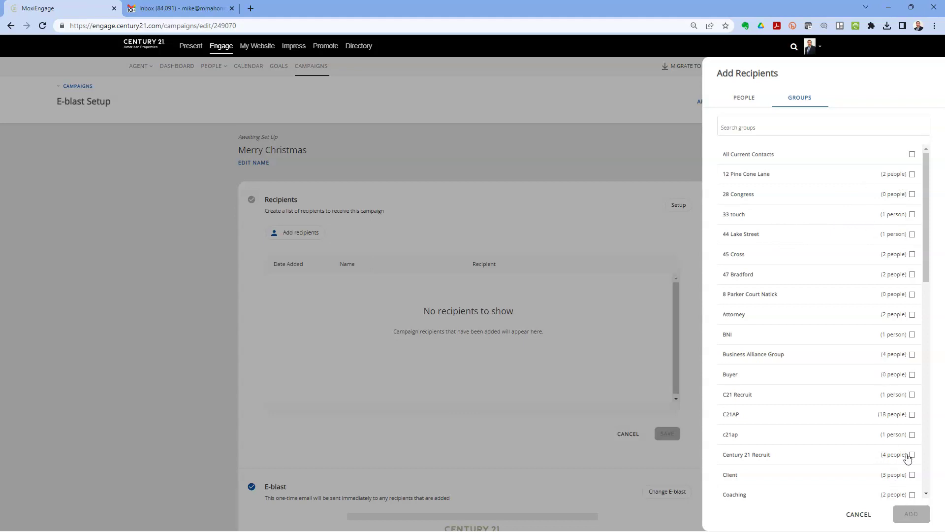
{"action": "left_click", "coordinate": [912, 234]}
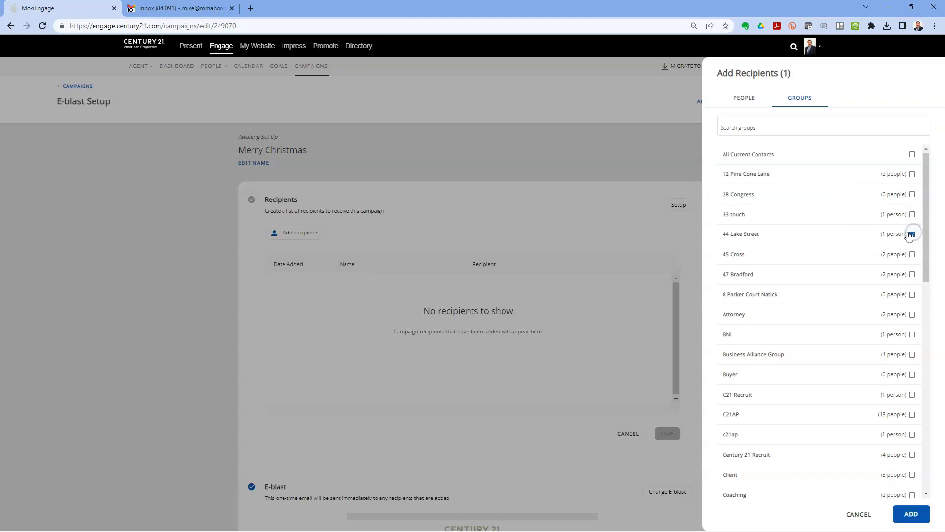
{"action": "left_click", "coordinate": [913, 234]}
- Search the people list by first name and add three matching contacts that have e-mail addresses as recipients
{"action": "left_click", "coordinate": [745, 98]}
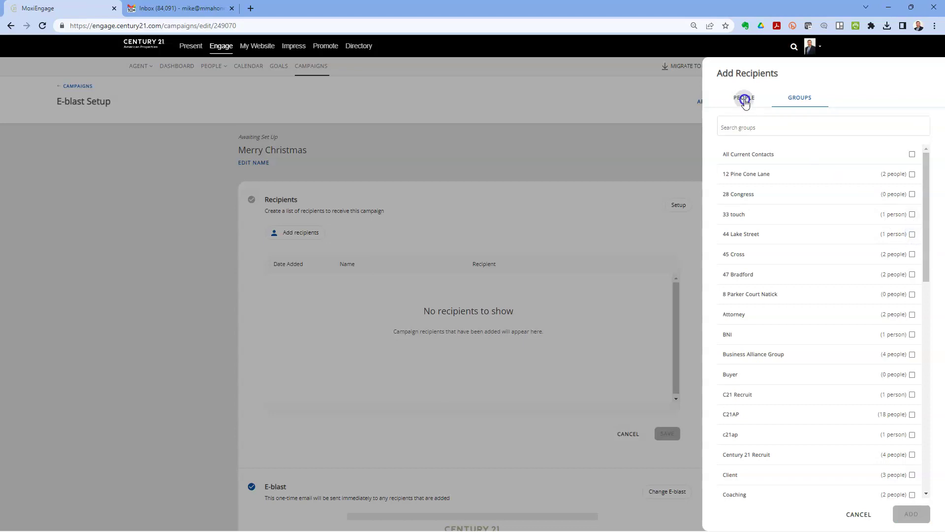
{"action": "left_click", "coordinate": [785, 127]}
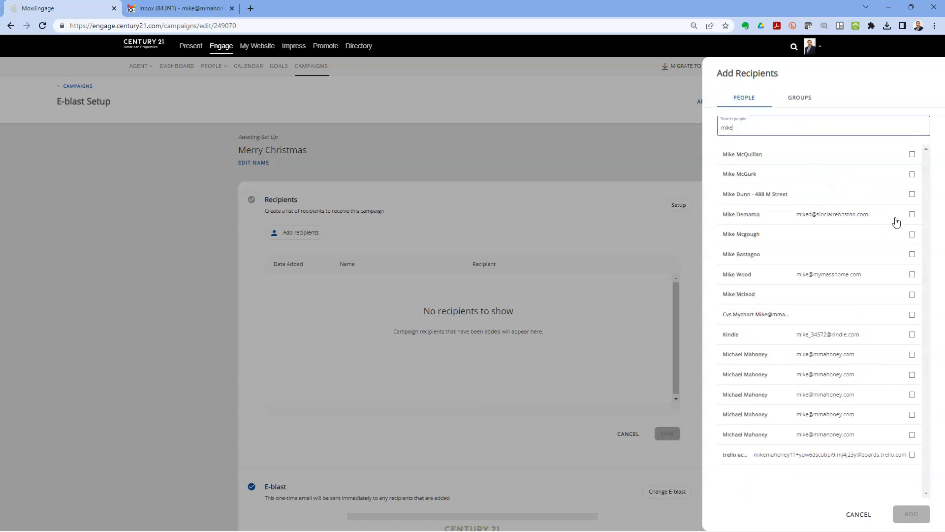
{"action": "left_click", "coordinate": [912, 213]}
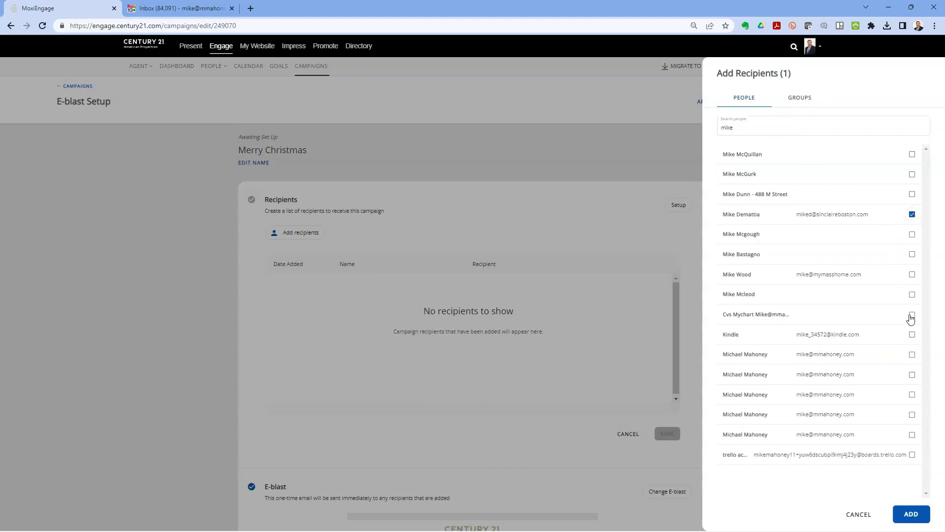
{"action": "left_click", "coordinate": [913, 276]}
{"action": "left_click", "coordinate": [912, 355]}
{"action": "left_click", "coordinate": [913, 517]}
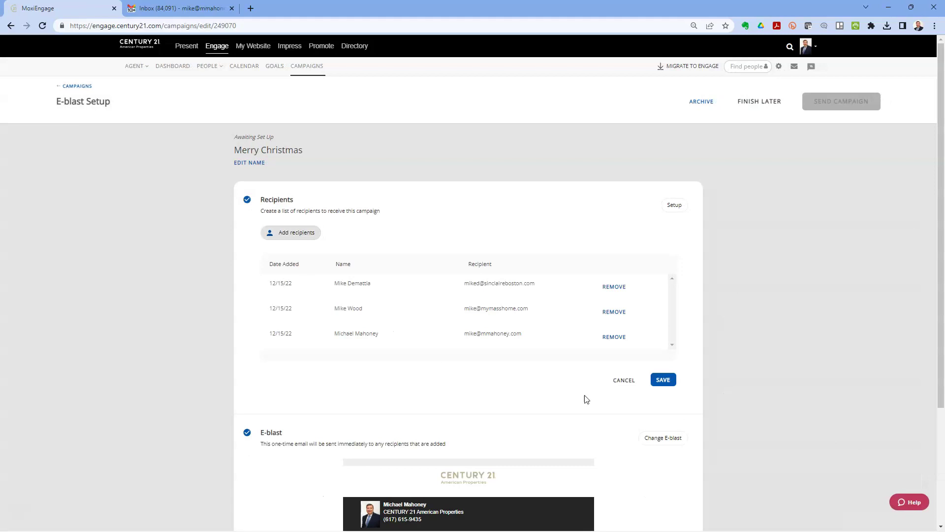
- Remove the first two contacts from the e-blast's recipient list
{"action": "left_click", "coordinate": [610, 288]}
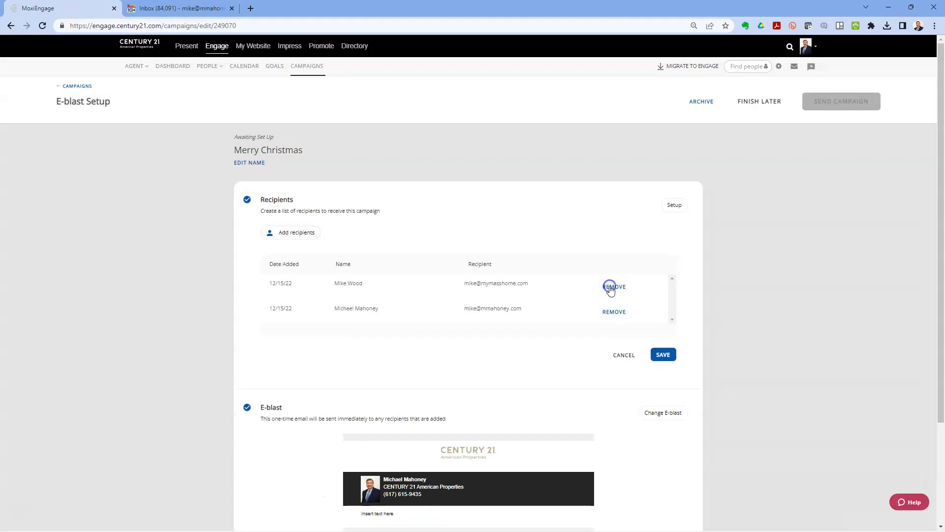
{"action": "left_click", "coordinate": [615, 287]}
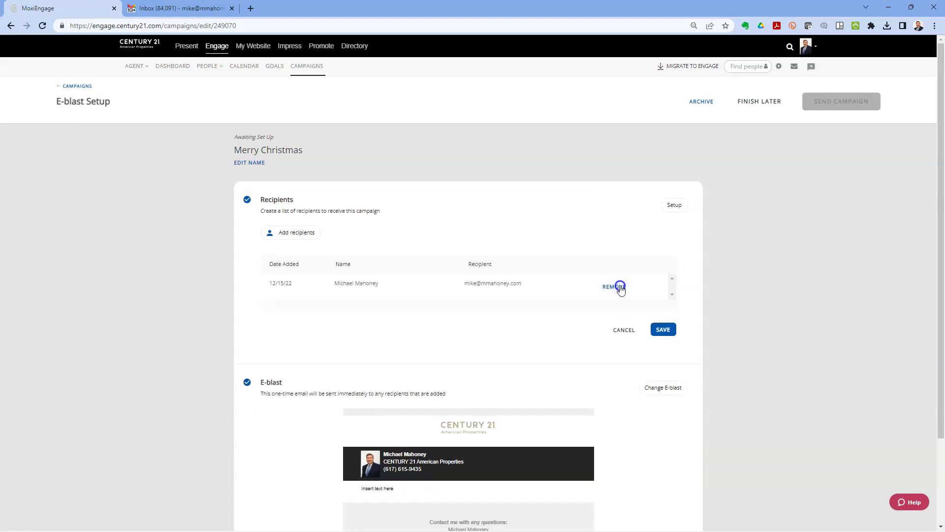
- Change the e-blast's email to "Merry Christmas" and check its preview
{"action": "scroll", "coordinate": [709, 349], "scroll_direction": "down", "scroll_amount": 3}
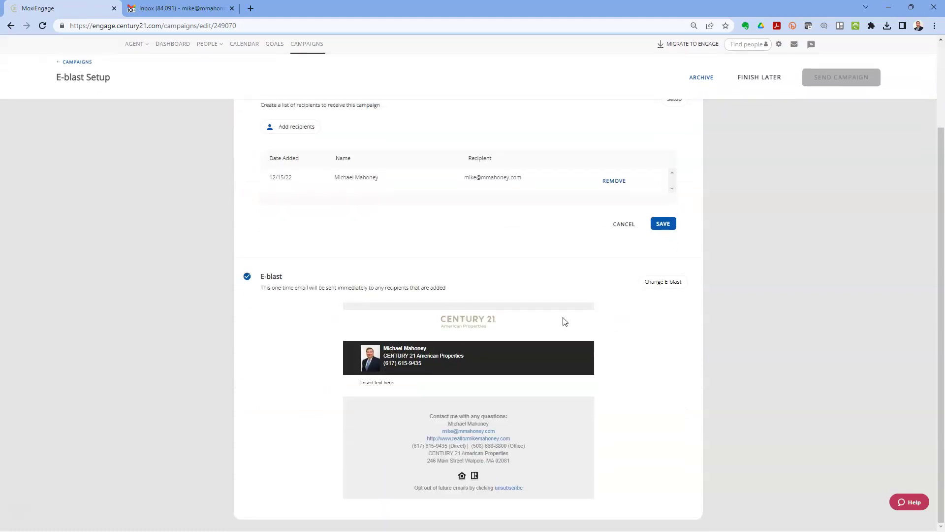
{"action": "left_click", "coordinate": [667, 282]}
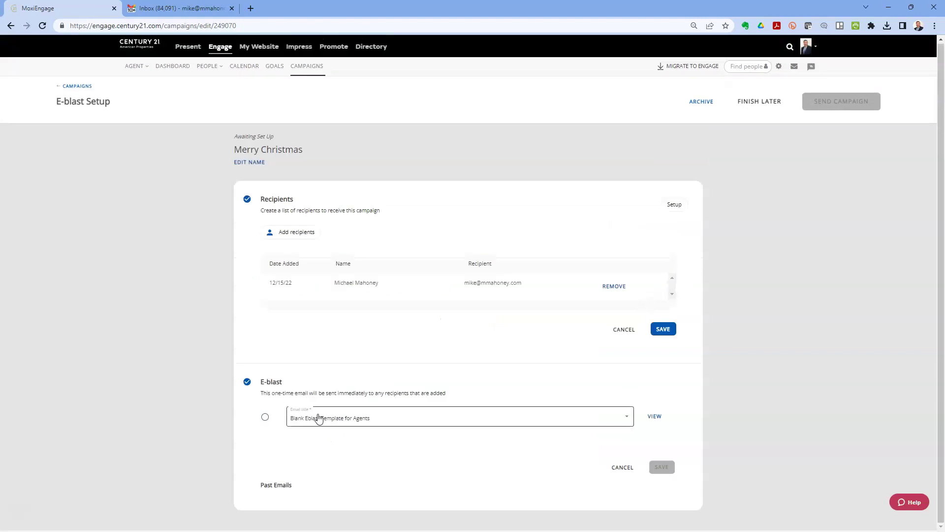
{"action": "left_click", "coordinate": [319, 419]}
{"action": "left_click", "coordinate": [325, 435]}
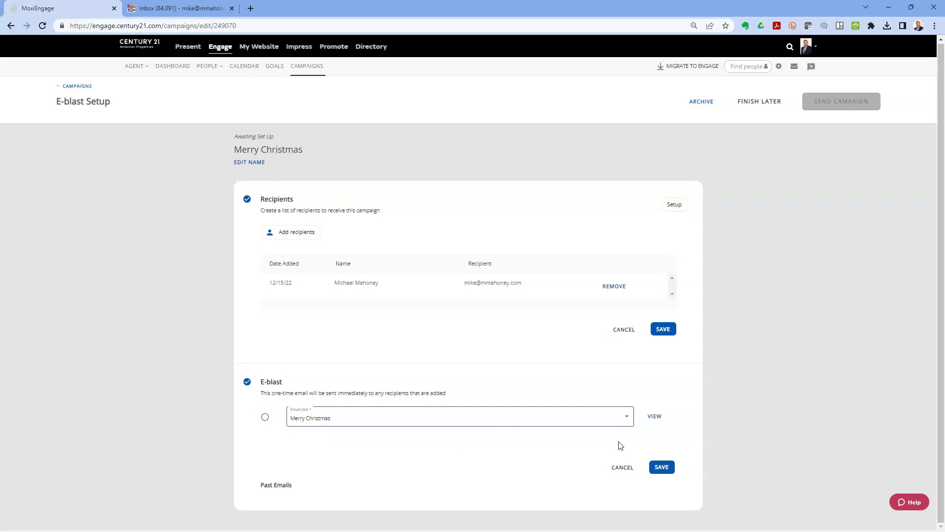
{"action": "left_click", "coordinate": [651, 423]}
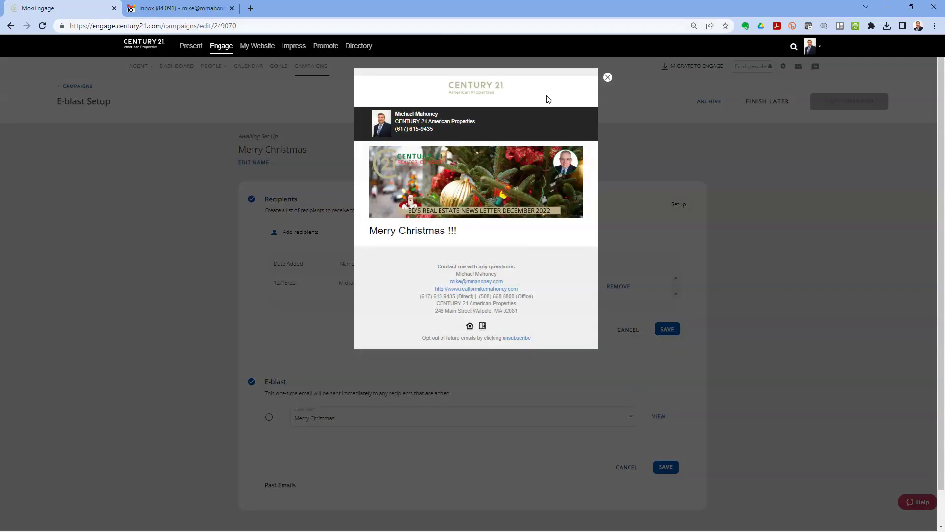
{"action": "left_click", "coordinate": [608, 77]}
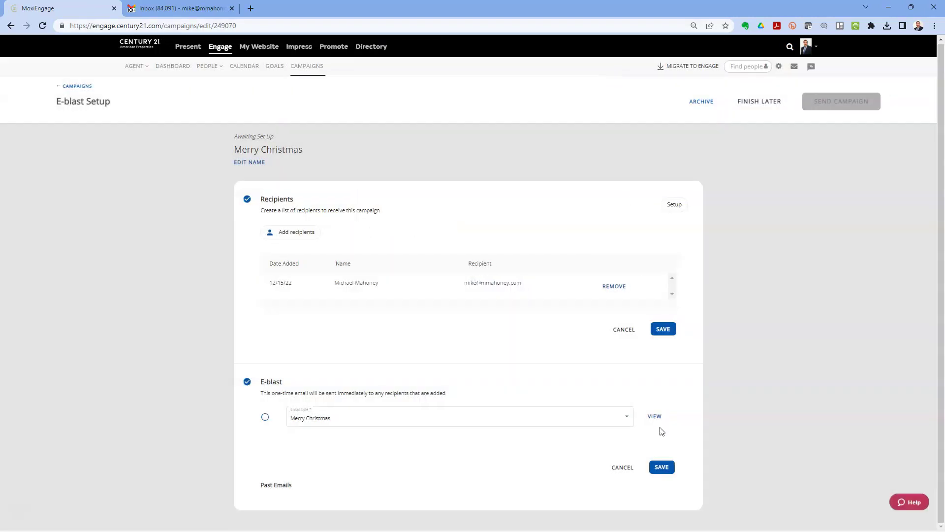
- Save the e-blast's email choice and recipient list, and send the campaign
{"action": "left_click", "coordinate": [663, 469]}
{"action": "left_click", "coordinate": [662, 330]}
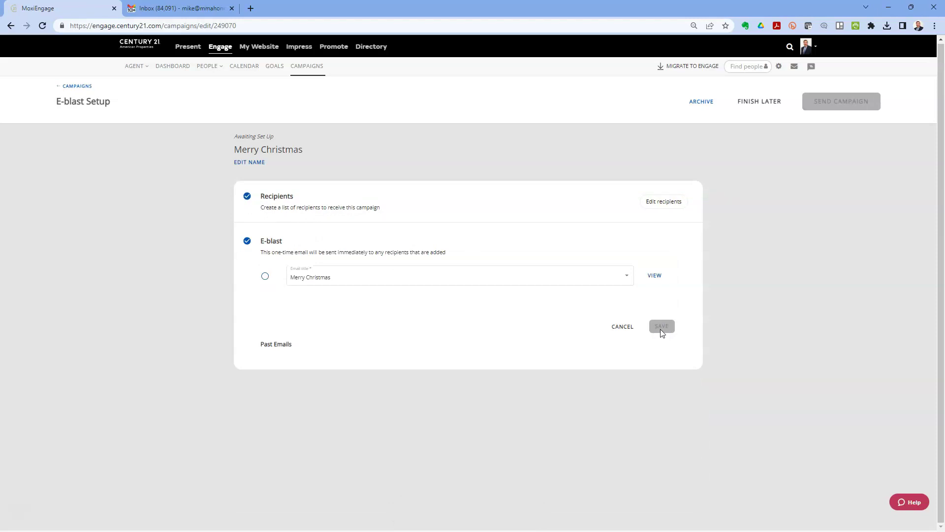
{"action": "left_click", "coordinate": [762, 106]}
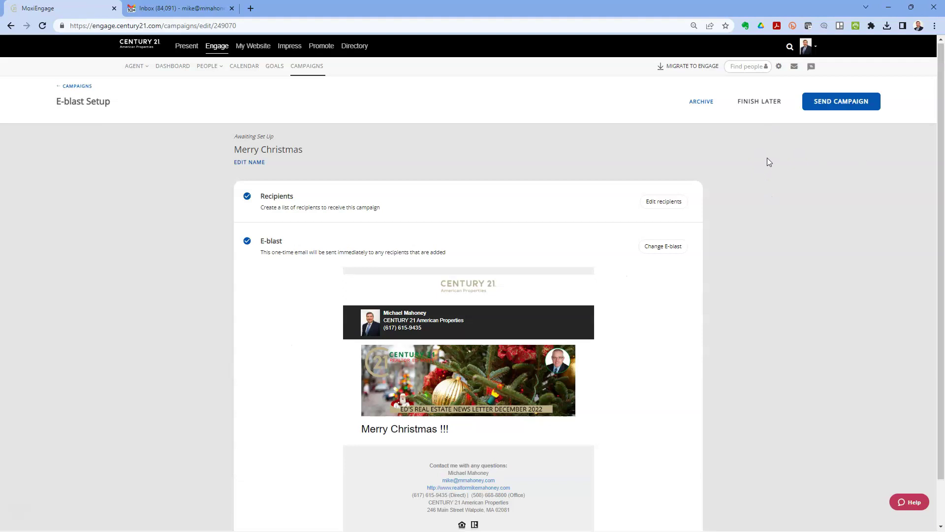
{"action": "left_click", "coordinate": [822, 103]}
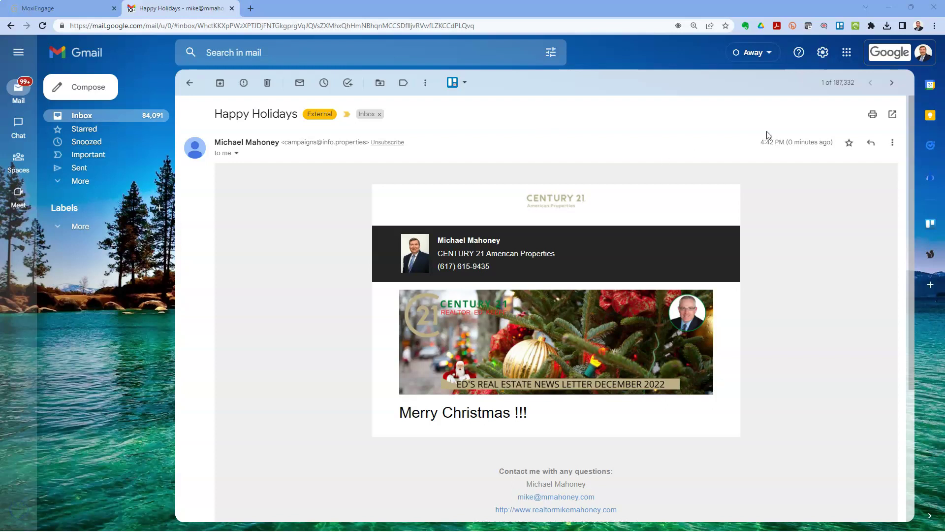
- Examine the received "Happy Holidays" email in Gmail from its header to the footer
{"action": "scroll", "coordinate": [629, 206], "scroll_direction": "down", "scroll_amount": 3}
{"action": "scroll", "coordinate": [628, 207], "scroll_direction": "up", "scroll_amount": 3}
{"action": "scroll", "coordinate": [622, 206], "scroll_direction": "down", "scroll_amount": 2}
{"action": "scroll", "coordinate": [622, 197], "scroll_direction": "up", "scroll_amount": 1}
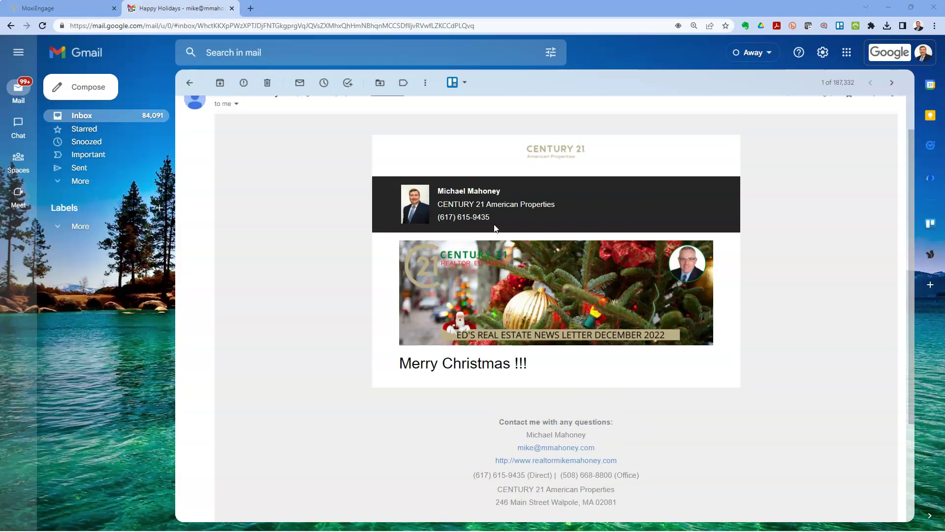
{"action": "scroll", "coordinate": [334, 188], "scroll_direction": "down", "scroll_amount": 2}
{"action": "scroll", "coordinate": [335, 188], "scroll_direction": "up", "scroll_amount": 1}
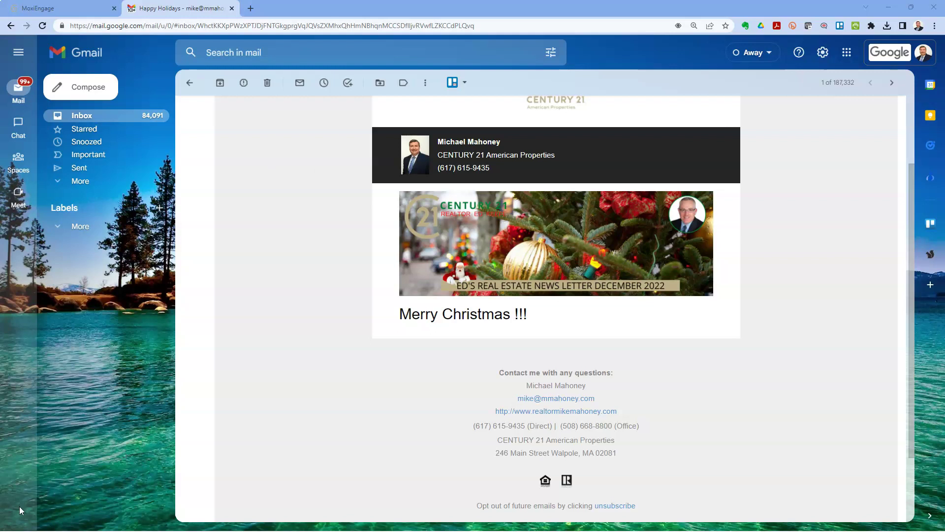
- Switch back to MoxiEngage and duplicate the "Merry Christmas" email
{"action": "key", "text": "ctrl+shift+Tab"}
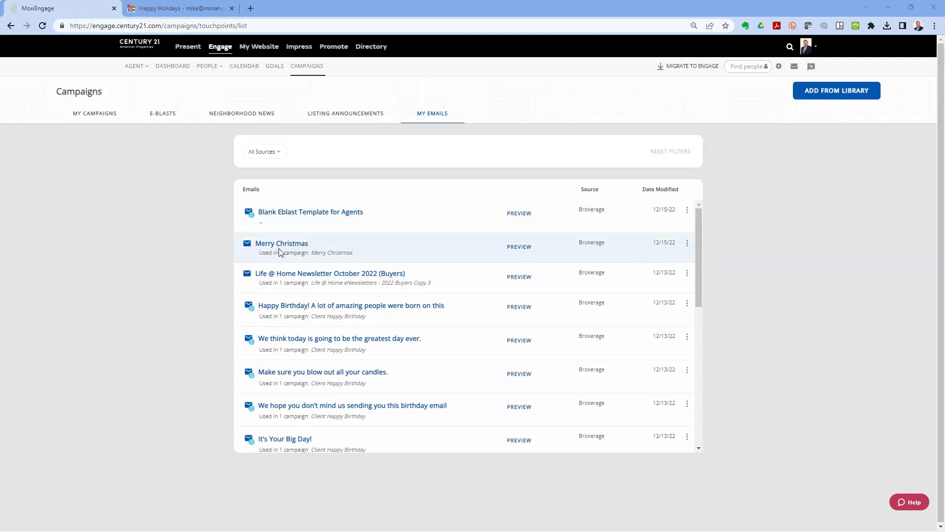
{"action": "left_click", "coordinate": [687, 244]}
{"action": "left_click", "coordinate": [697, 262]}
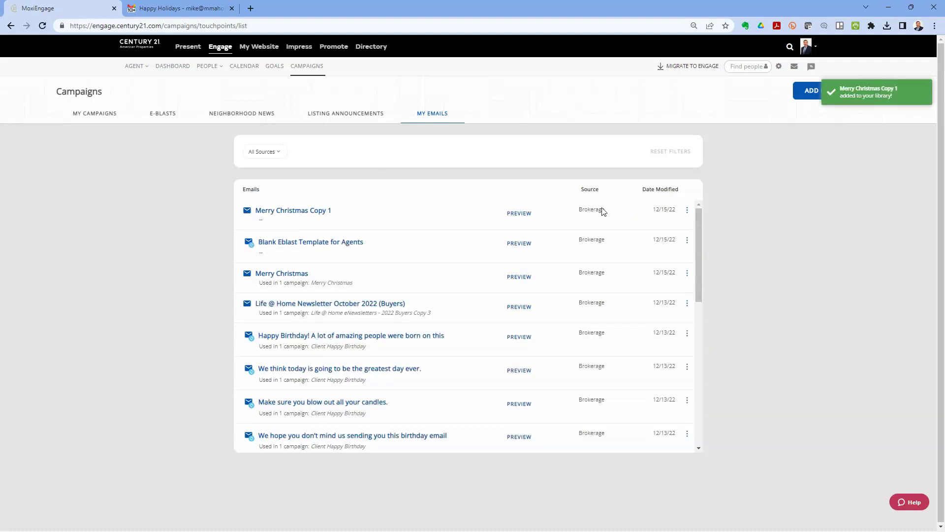
- Open the copied Merry Christmas email and rename it as "Happy New Year!"
{"action": "left_click", "coordinate": [330, 211]}
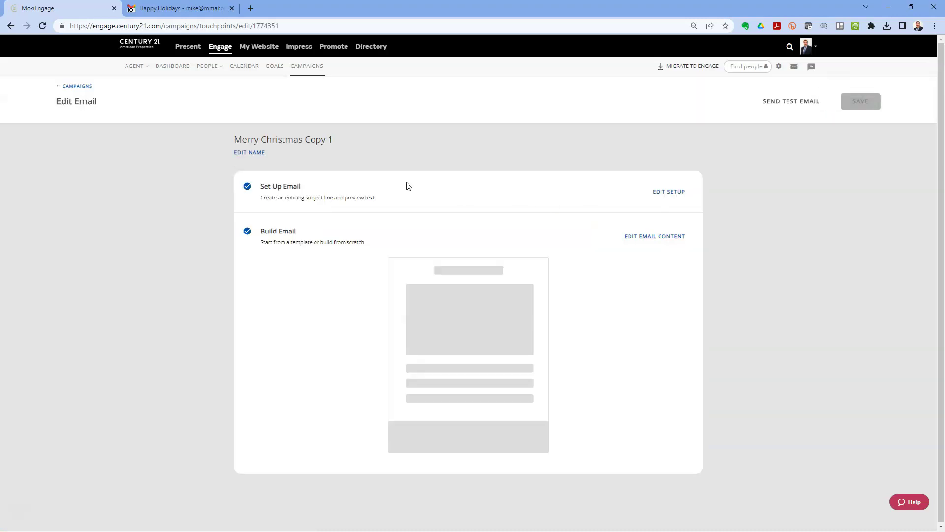
{"action": "left_click", "coordinate": [249, 151]}
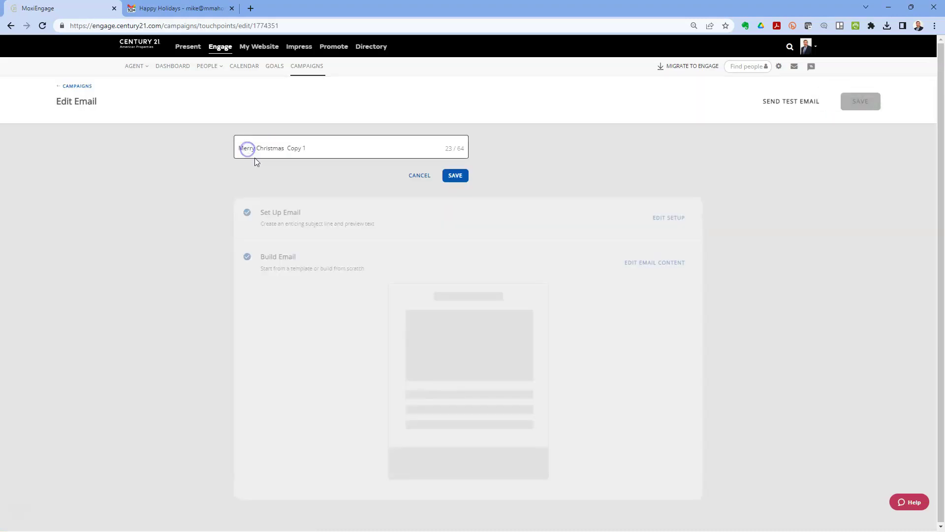
{"action": "left_click_drag", "start_coordinate": [327, 154], "coordinate": [82, 65]}
{"action": "type", "text": "Happy New Year!"}
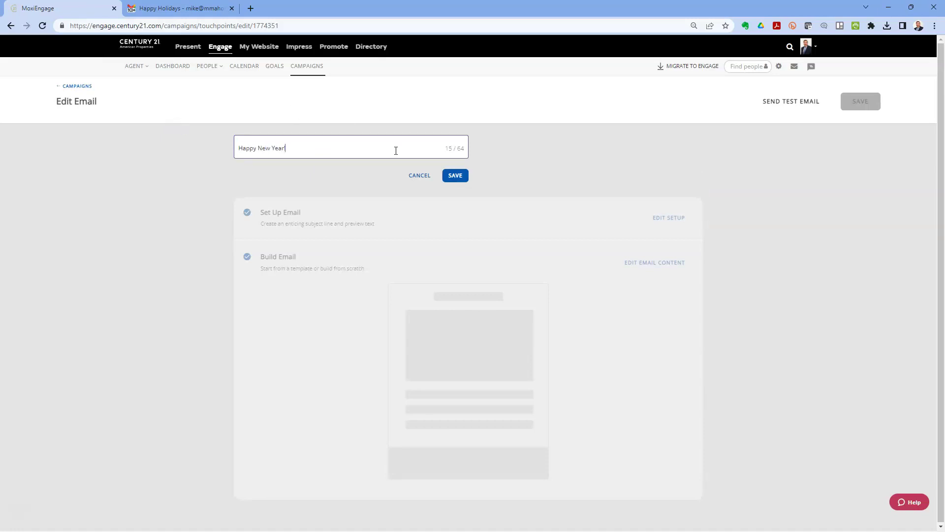
{"action": "left_click", "coordinate": [460, 183]}
- Set the email's subject to "Happy New Year!", replace "Holidays" with "New Year" in the preview text, and save the setup
{"action": "left_click", "coordinate": [685, 192]}
{"action": "left_click_drag", "start_coordinate": [401, 229], "coordinate": [282, 221]}
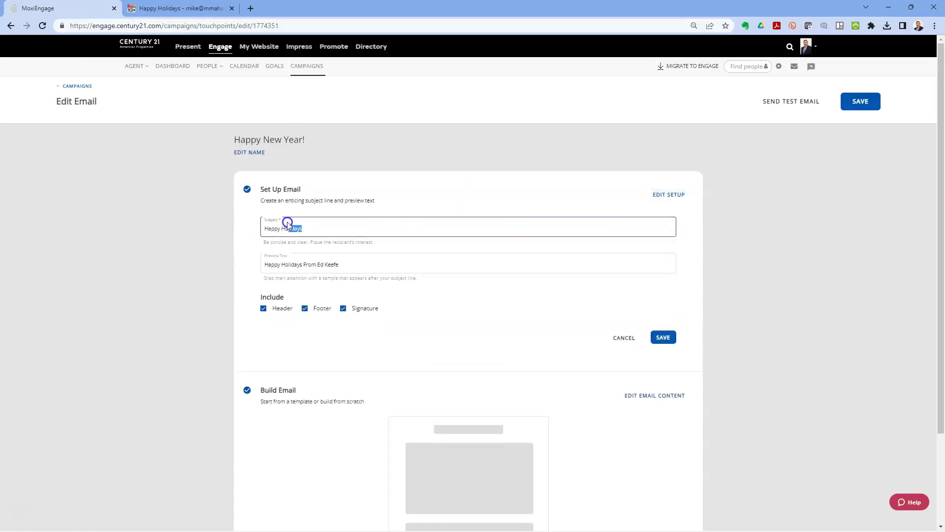
{"action": "type", "text": "New Year!"}
{"action": "left_click", "coordinate": [383, 262]}
{"action": "key", "text": "ctrl+shift+Left"}
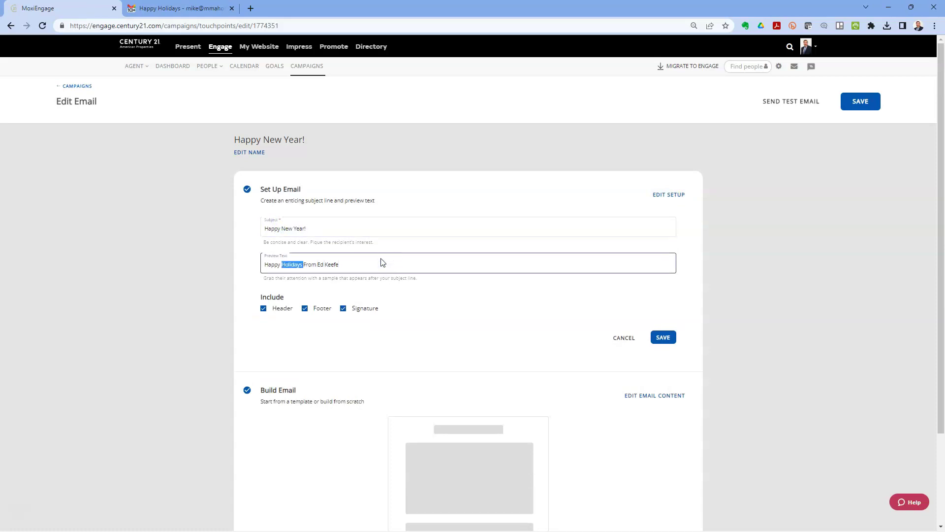
{"action": "type", "text": "New Year"}
{"action": "left_click", "coordinate": [663, 337]}
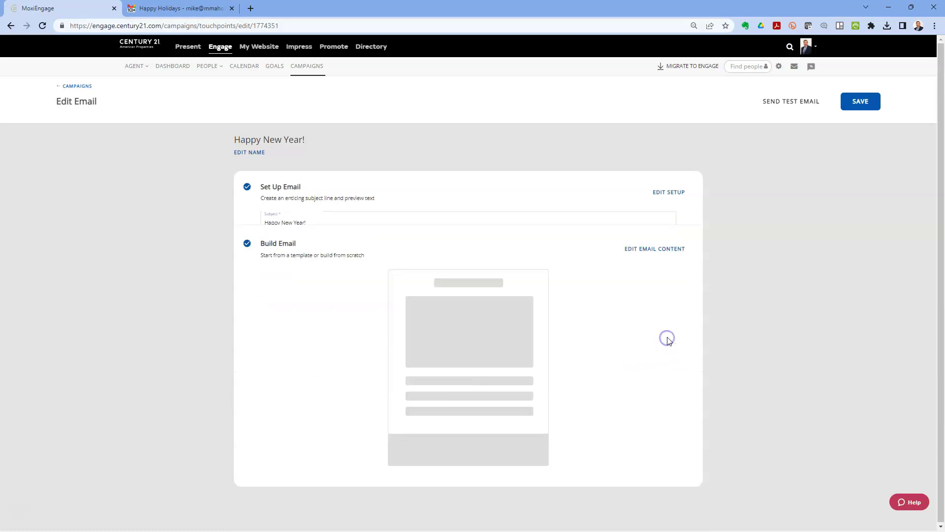
- Replace the "Merry Christmas !!!" text in the email content with "Happy New Year!", and save the content and the email
{"action": "left_click", "coordinate": [664, 236]}
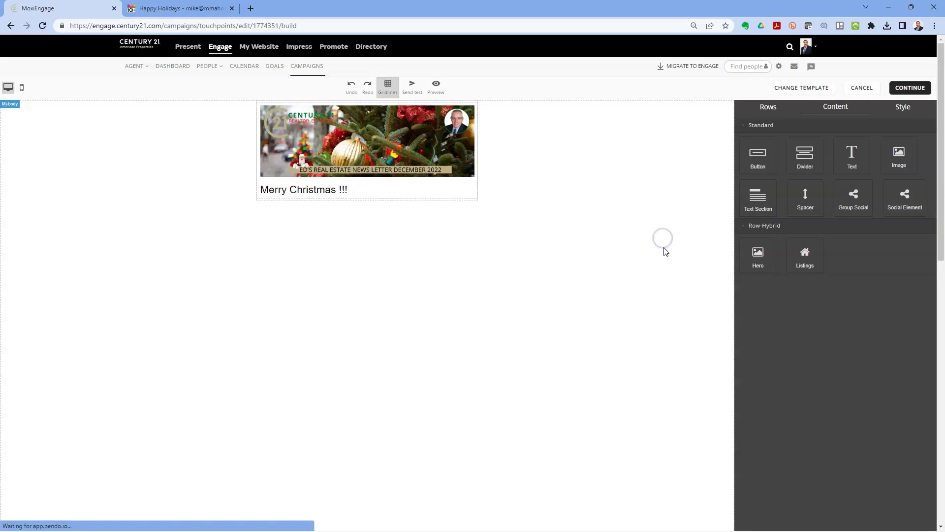
{"action": "left_click", "coordinate": [362, 192]}
{"action": "triple_click", "coordinate": [363, 191]}
{"action": "type", "text": "Happy New Year!"}
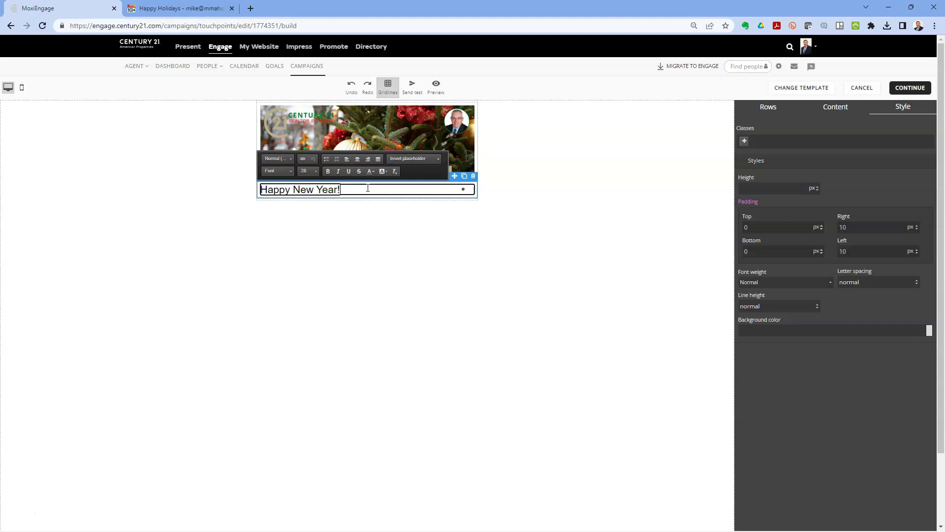
{"action": "left_click", "coordinate": [911, 89]}
{"action": "left_click", "coordinate": [873, 101]}
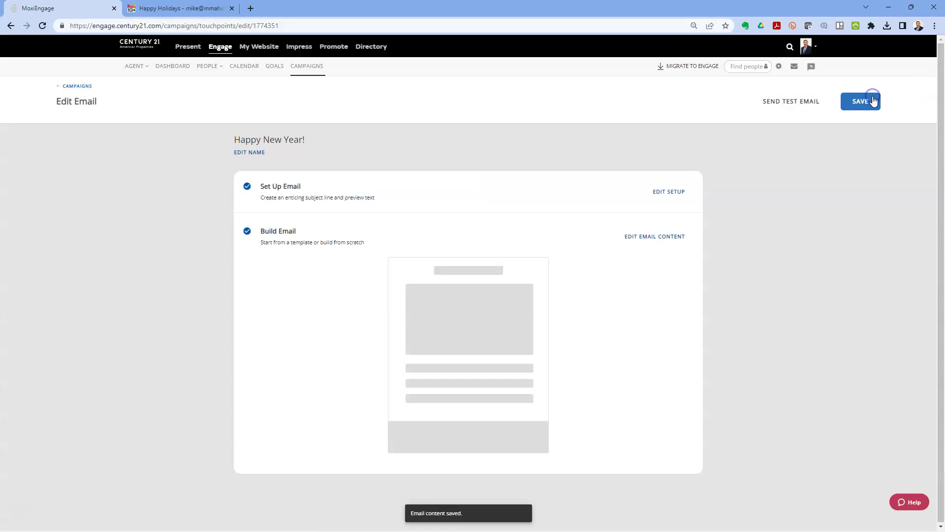
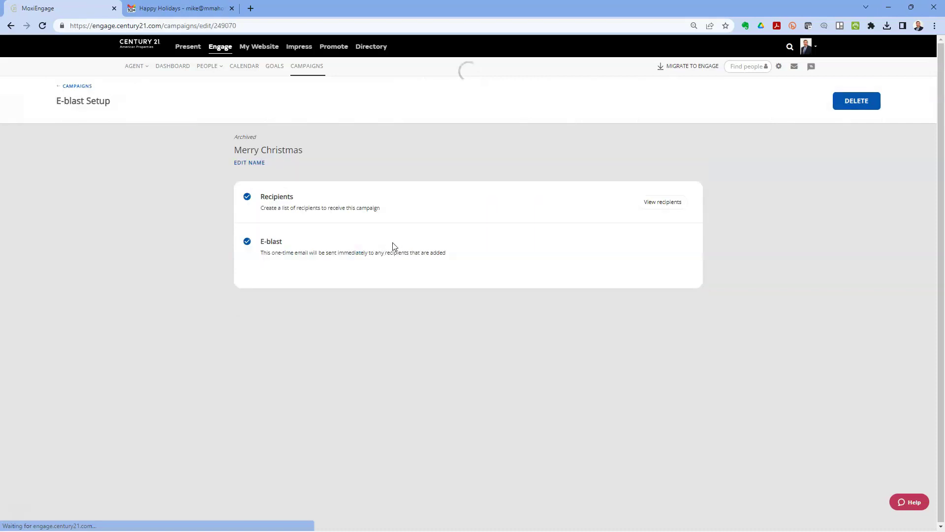
- Delete the archived "Merry Christmas" and "Basic Template for E-Blast" e-blasts
{"action": "left_click", "coordinate": [846, 101]}
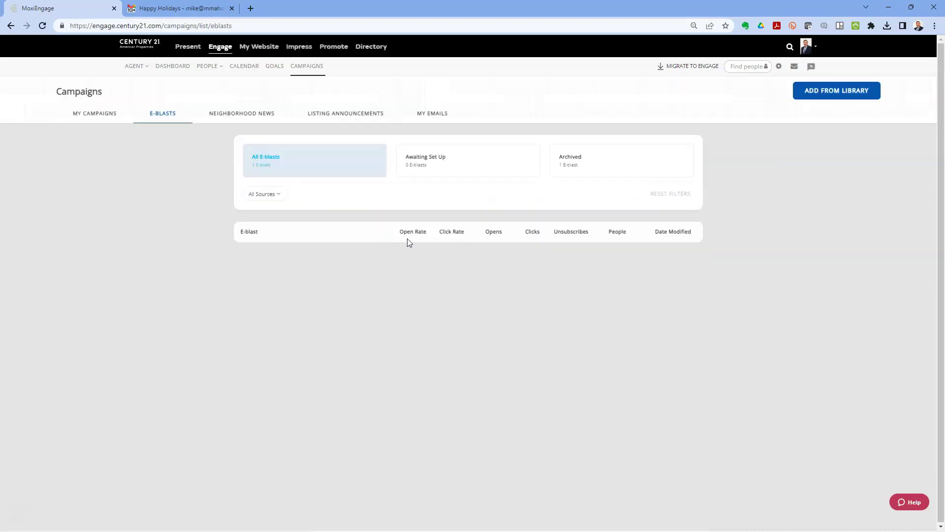
{"action": "left_click", "coordinate": [291, 254]}
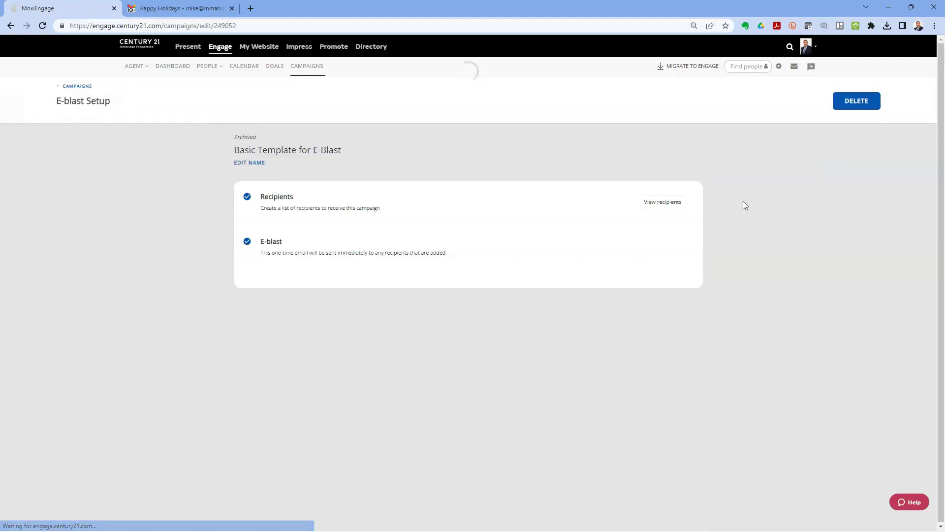
{"action": "left_click", "coordinate": [851, 103]}
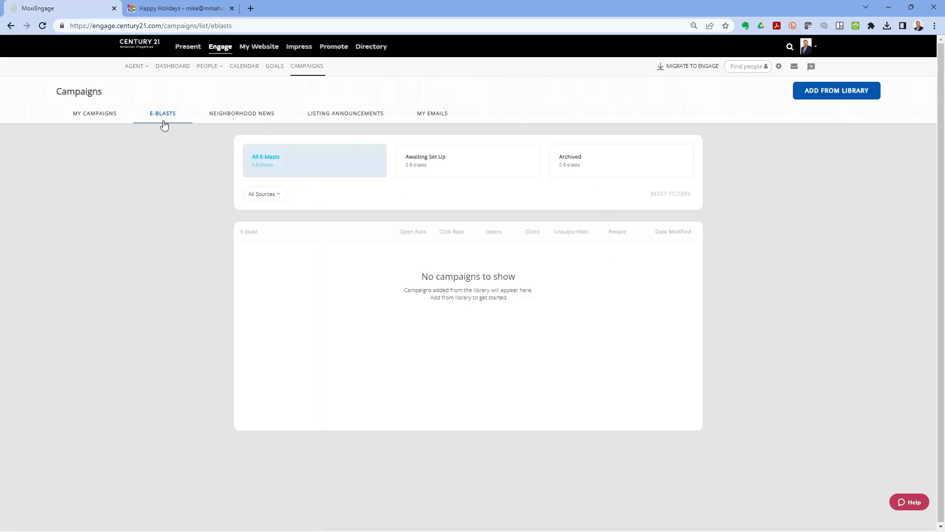
- Add a fresh "Basic Template for E-Blast" from the library to the campaigns and list the e-blasts awaiting setup
{"action": "left_click", "coordinate": [833, 94]}
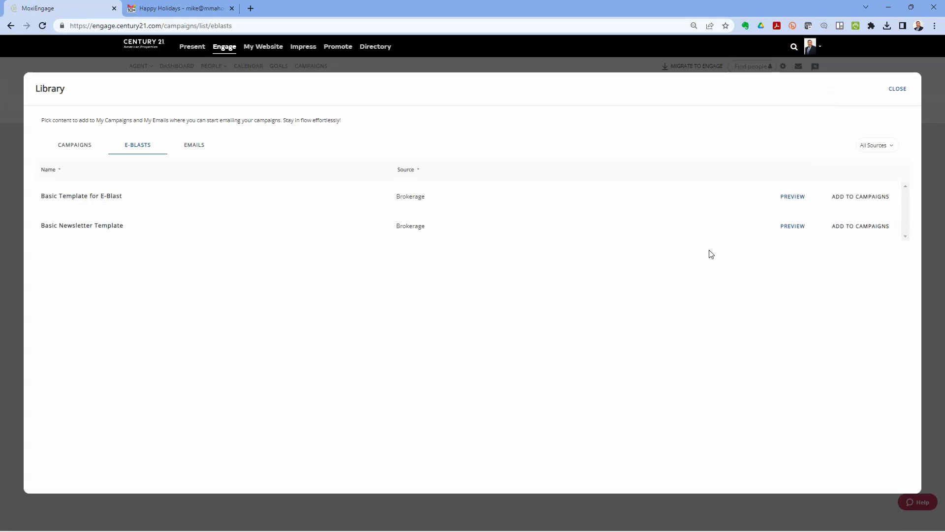
{"action": "left_click", "coordinate": [843, 197]}
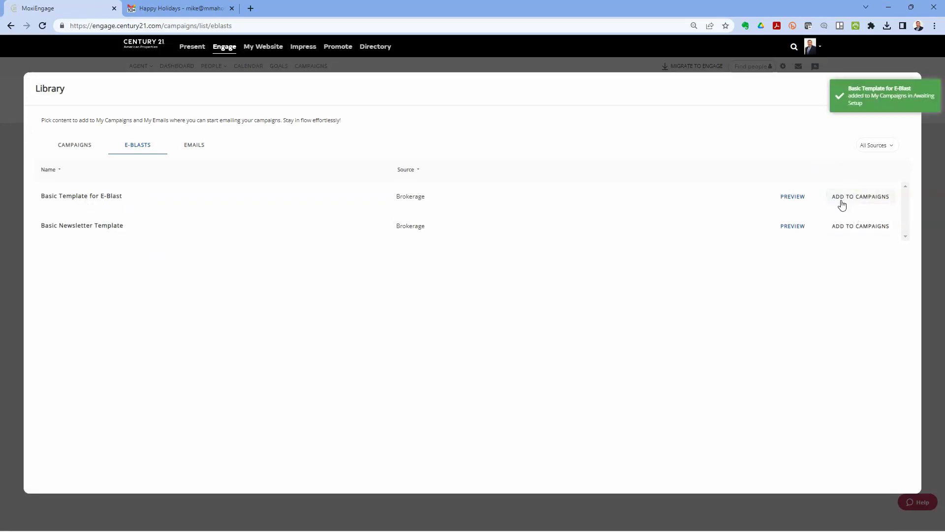
{"action": "left_click", "coordinate": [900, 89]}
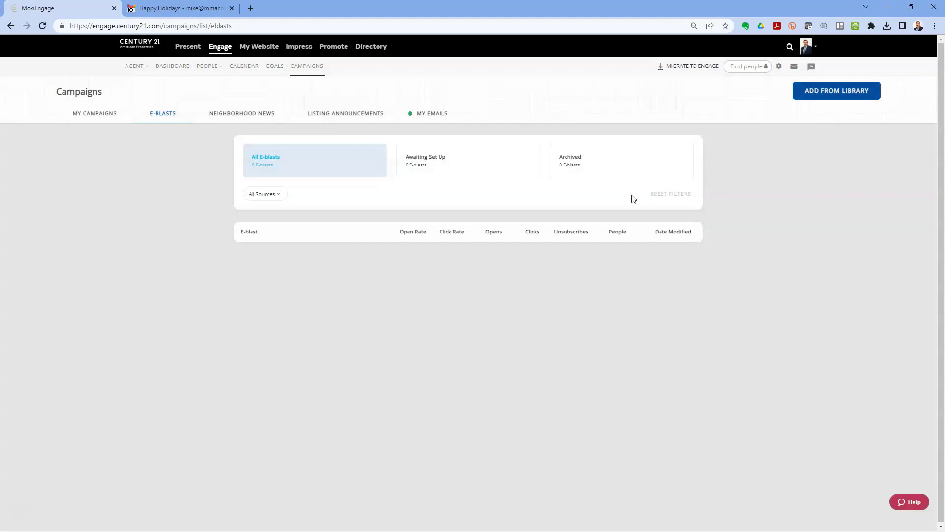
{"action": "left_click", "coordinate": [476, 167]}
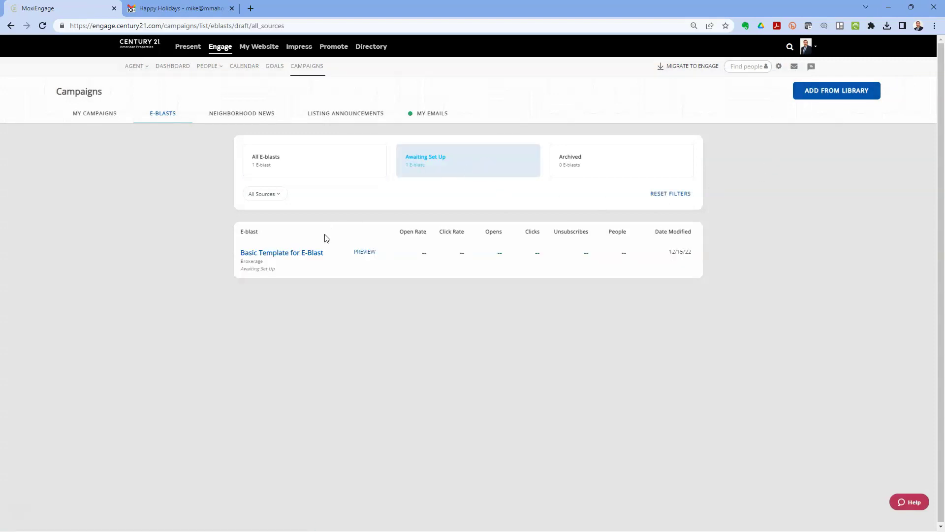
- Open the "Basic Template for E-Blast" awaiting setup and rename it "Happy New Year 2023"
{"action": "left_click", "coordinate": [308, 253]}
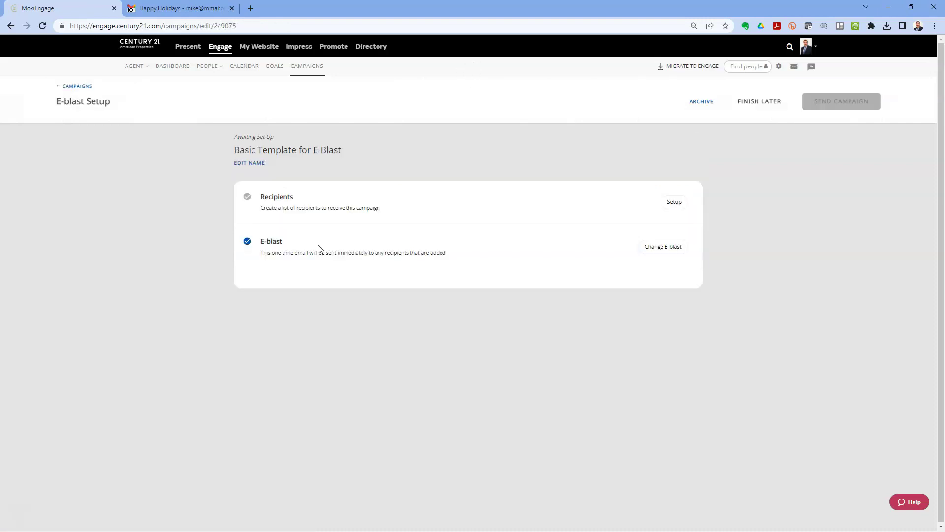
{"action": "left_click", "coordinate": [246, 163]}
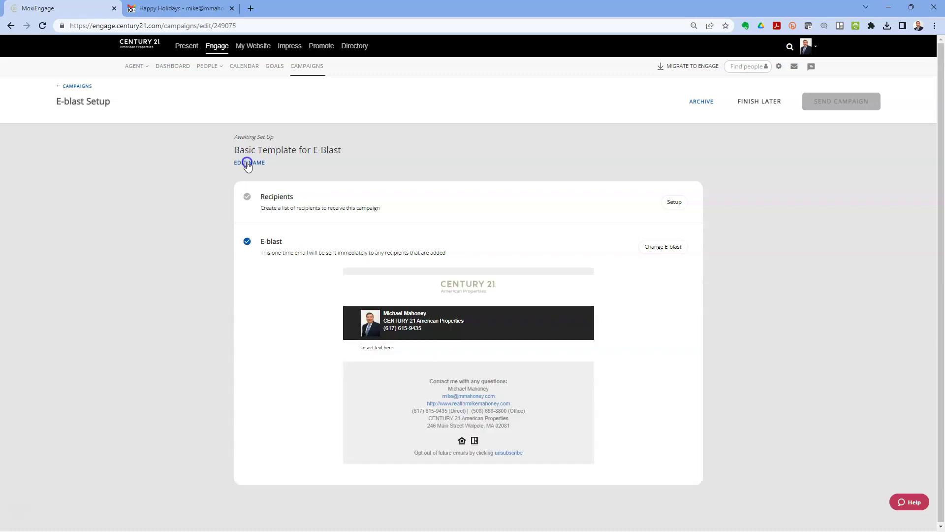
{"action": "left_click_drag", "start_coordinate": [331, 161], "coordinate": [229, 153]}
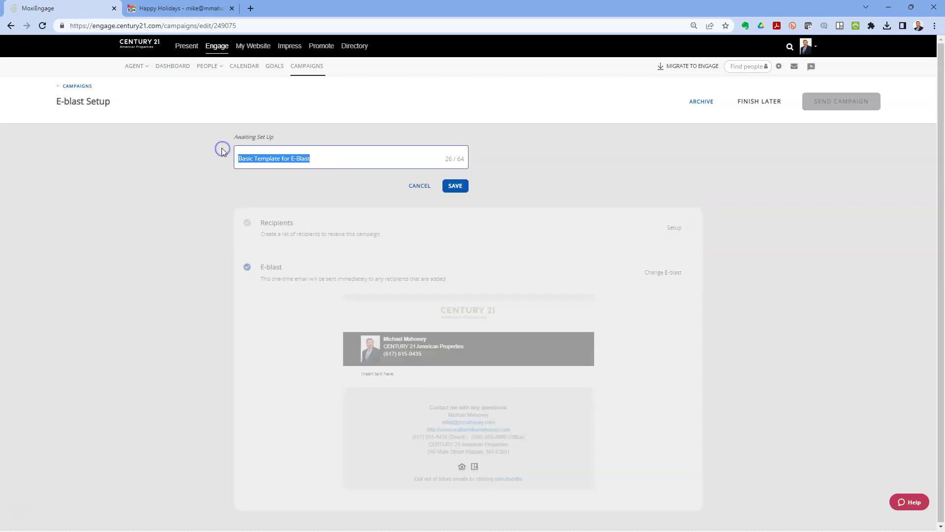
{"action": "type", "text": "Happy New Year 2022"}
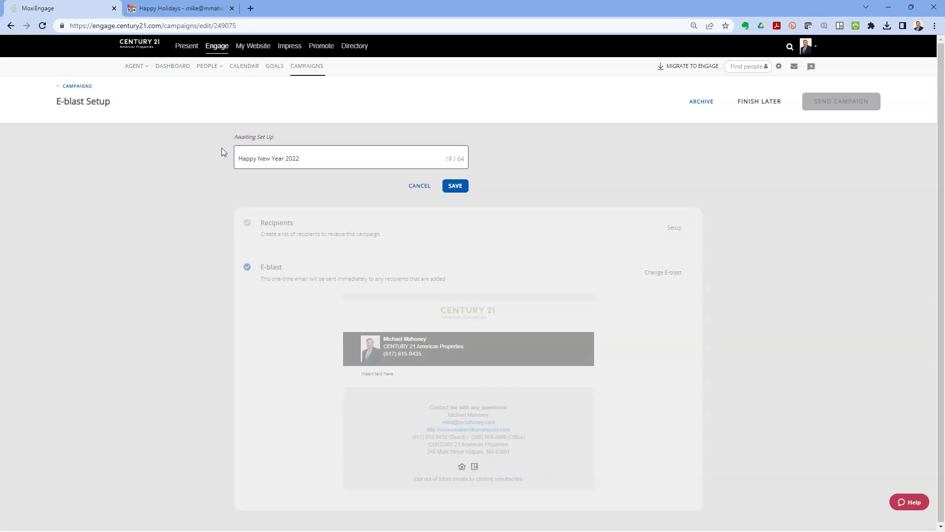
{"action": "left_click", "coordinate": [458, 185]}
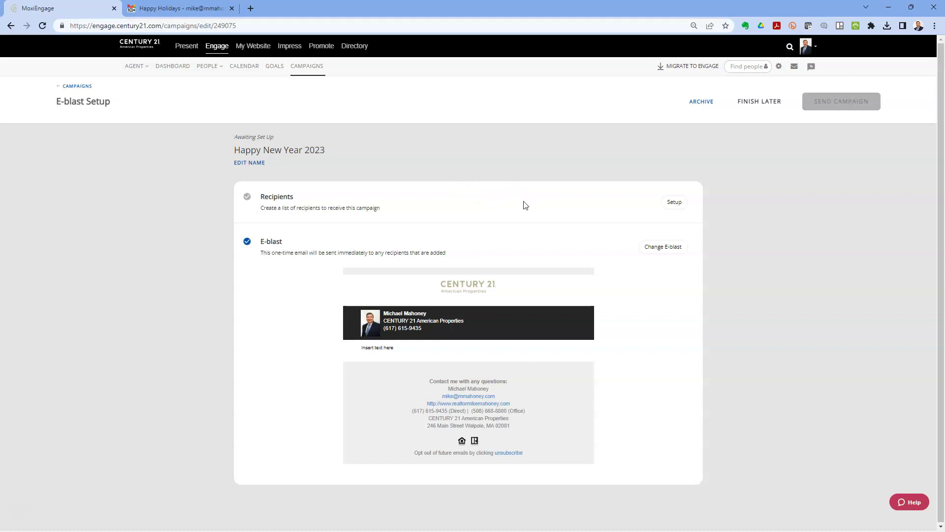
- Start the recipients setup for the e-blast and bring up the people available to add
{"action": "left_click", "coordinate": [675, 204]}
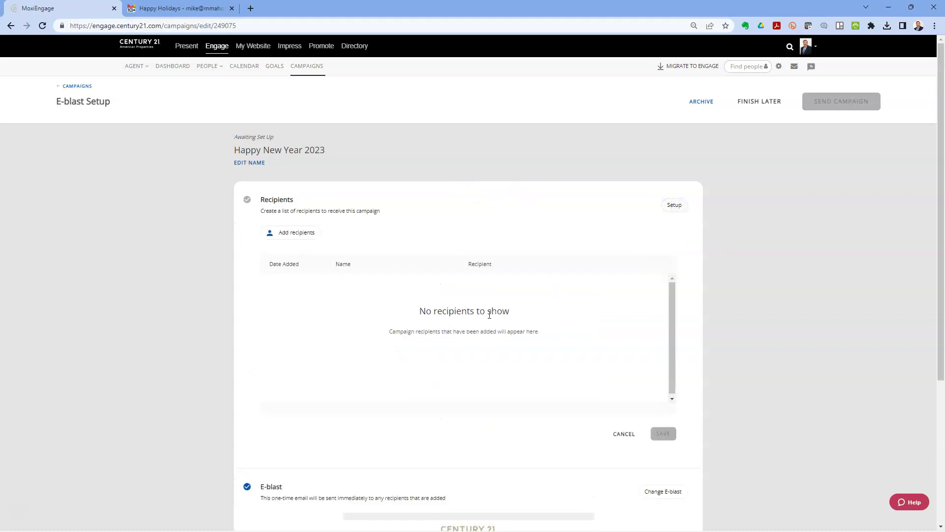
{"action": "left_click", "coordinate": [289, 235]}
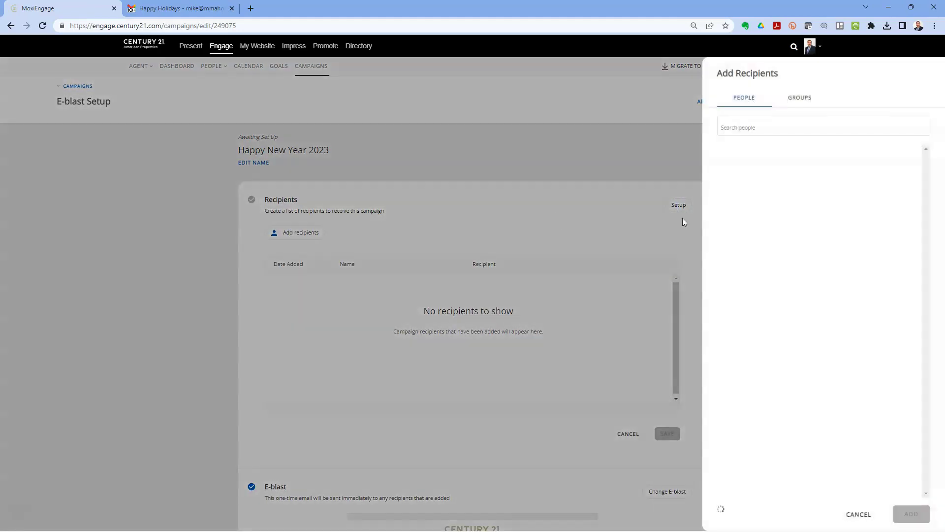
{"action": "left_click", "coordinate": [788, 128]}
{"action": "type", "text": "mike"}
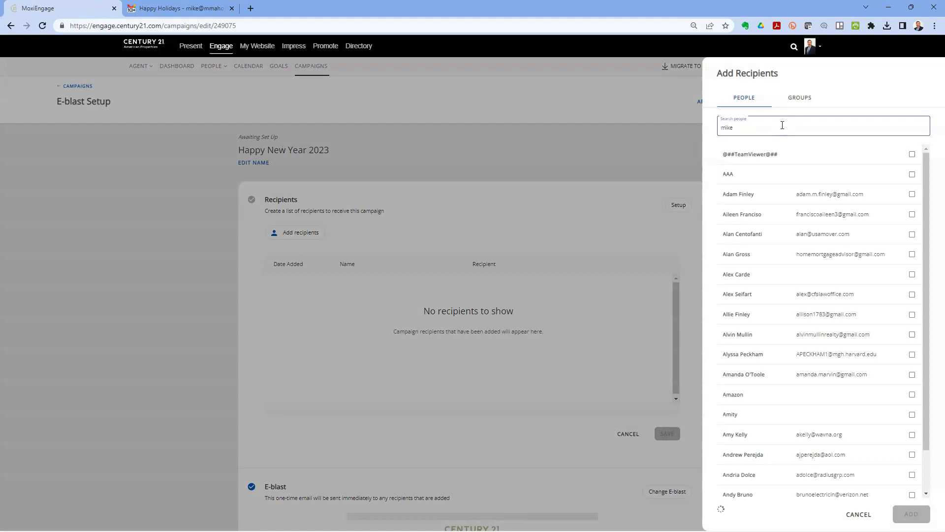
{"action": "key", "text": "ctrl+a"}
{"action": "key", "text": "BackSpace"}
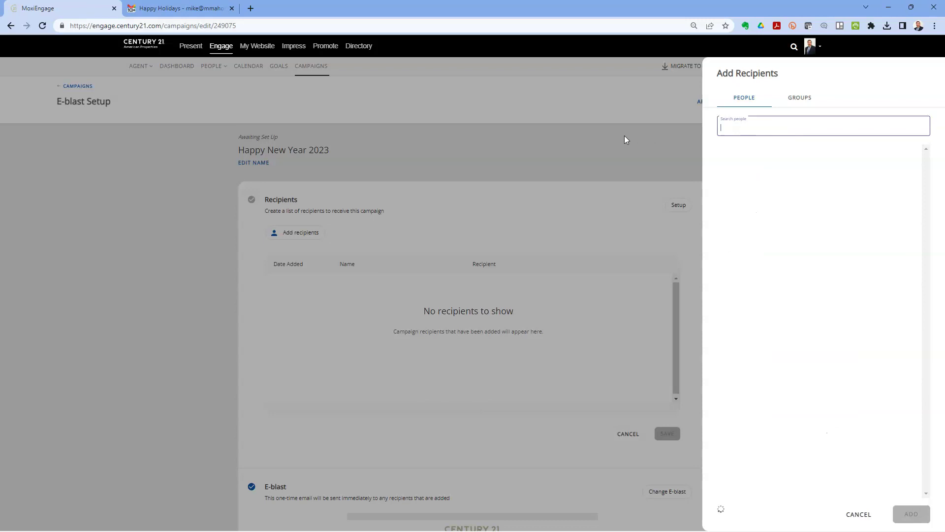
{"action": "left_click", "coordinate": [809, 96]}
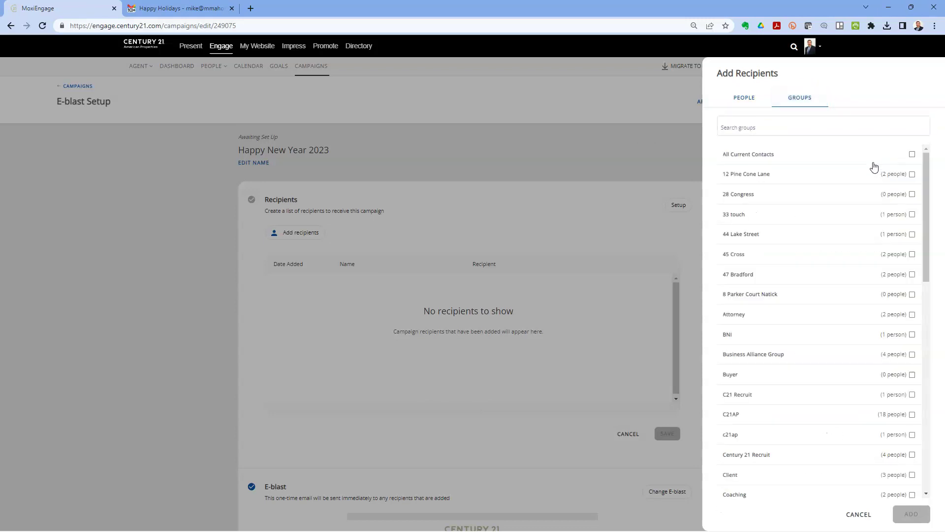
{"action": "left_click", "coordinate": [912, 154]}
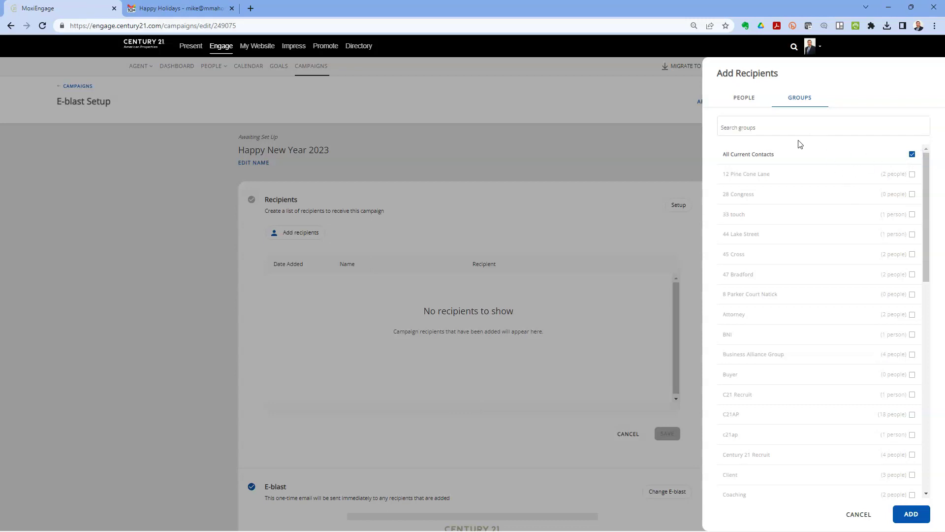
{"action": "left_click_drag", "start_coordinate": [929, 168], "coordinate": [941, 75]}
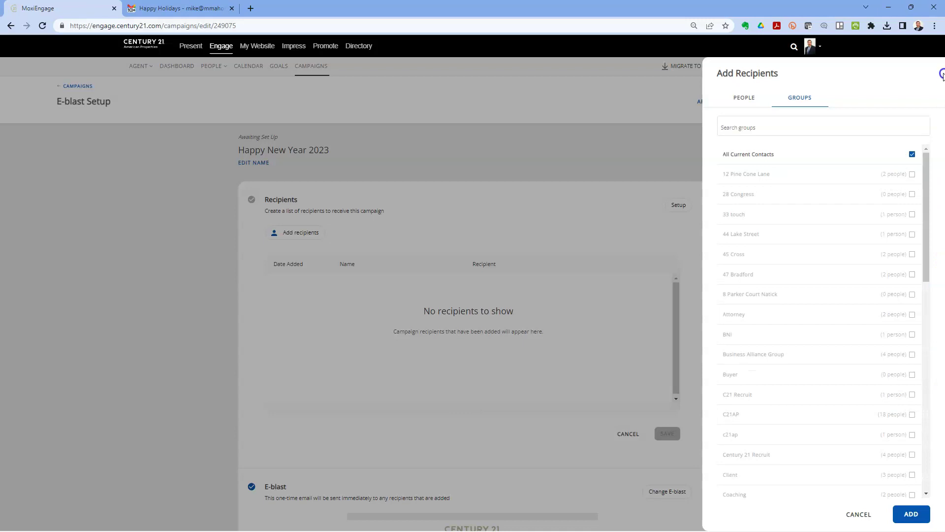
{"action": "left_click", "coordinate": [912, 155]}
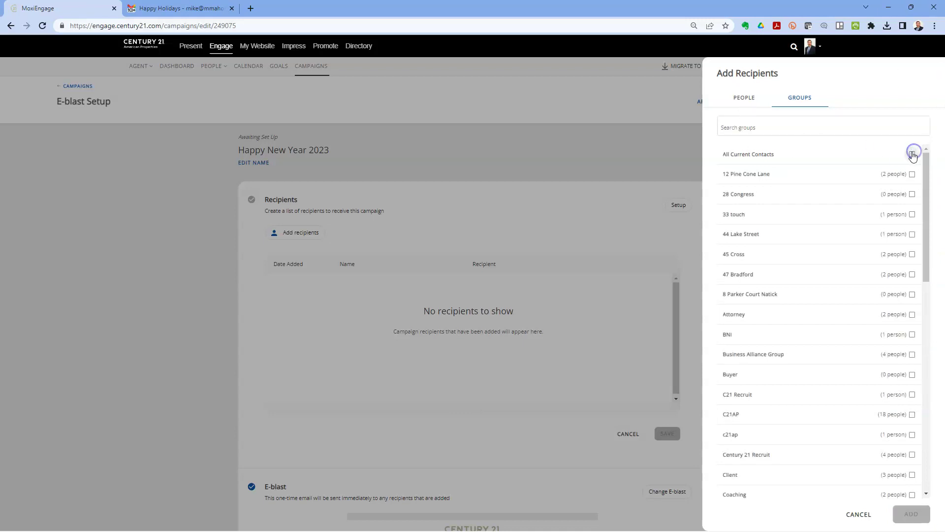
{"action": "left_click", "coordinate": [752, 98]}
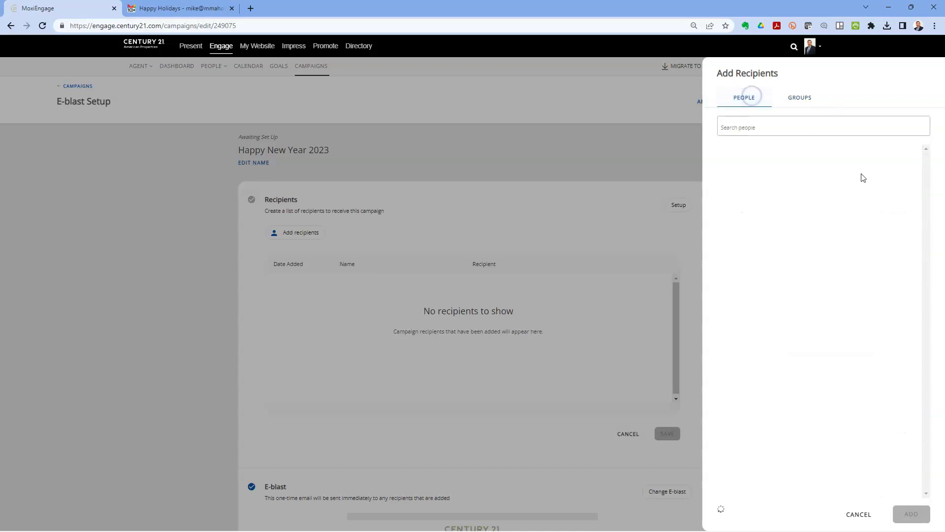
- Search people for the sender's own first name, add one of their own contact entries as recipient, and save the recipients
{"action": "left_click", "coordinate": [807, 116]}
{"action": "type", "text": "mike"}
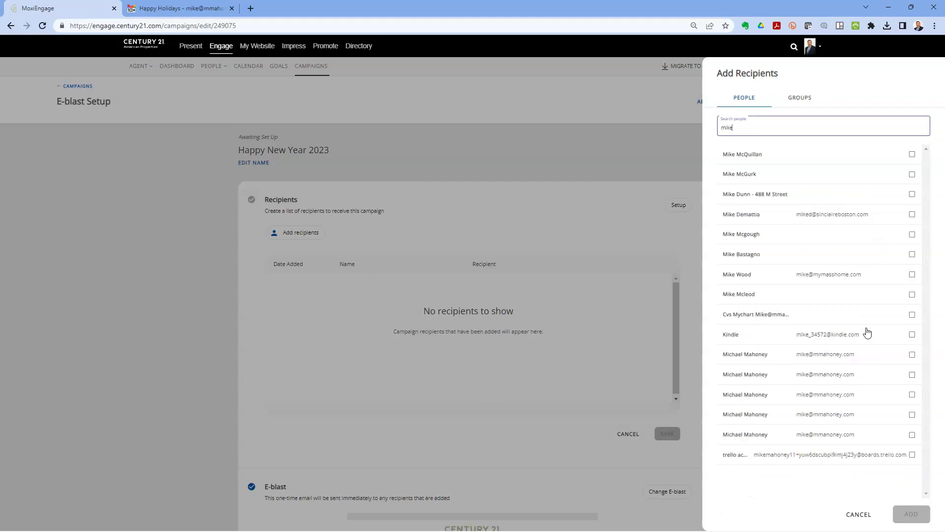
{"action": "left_click", "coordinate": [912, 354]}
{"action": "left_click", "coordinate": [913, 513]}
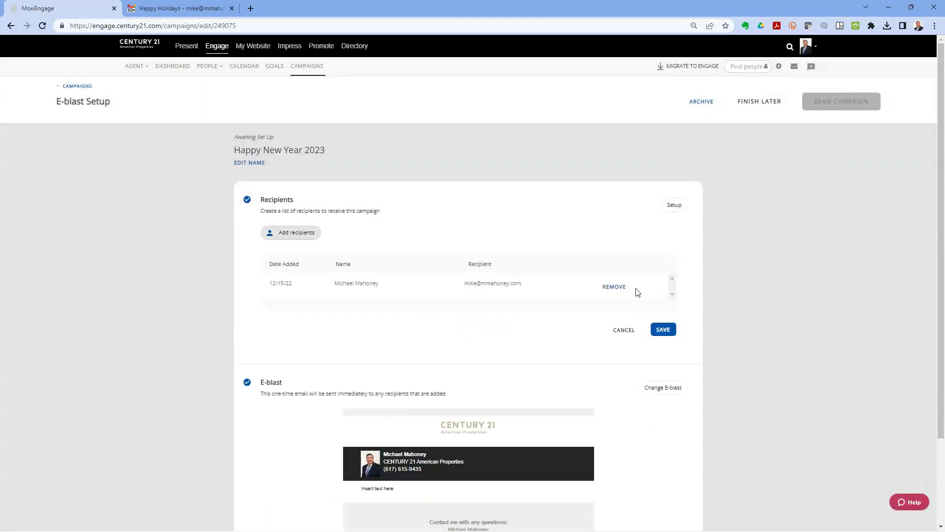
{"action": "scroll", "coordinate": [650, 289], "scroll_direction": "down", "scroll_amount": 2}
{"action": "left_click", "coordinate": [670, 233]}
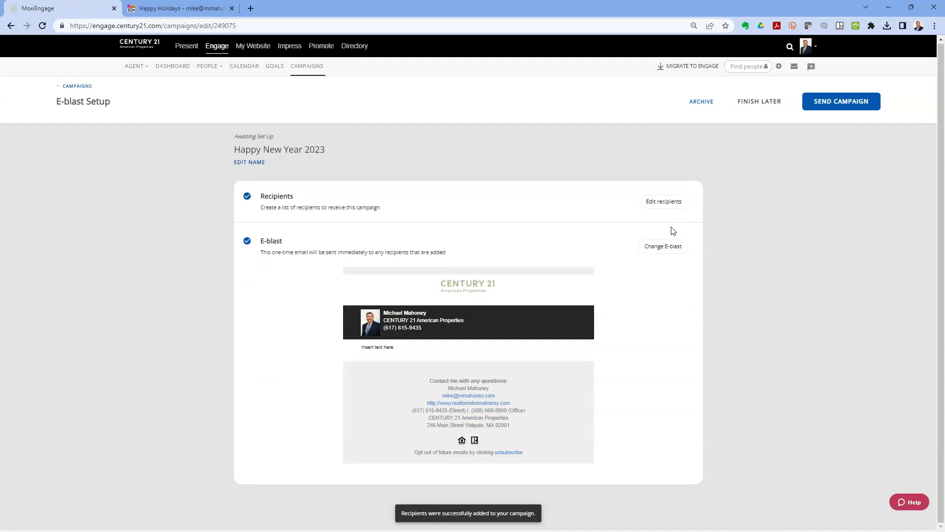
- Change the e-blast's email to "Happy New Year!", preview it, and save the change
{"action": "left_click", "coordinate": [659, 246]}
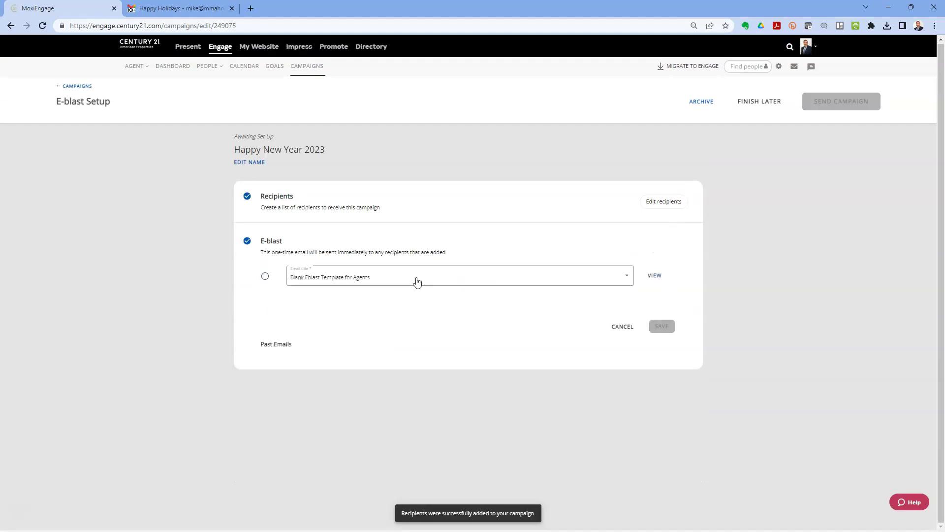
{"action": "left_click", "coordinate": [343, 280]}
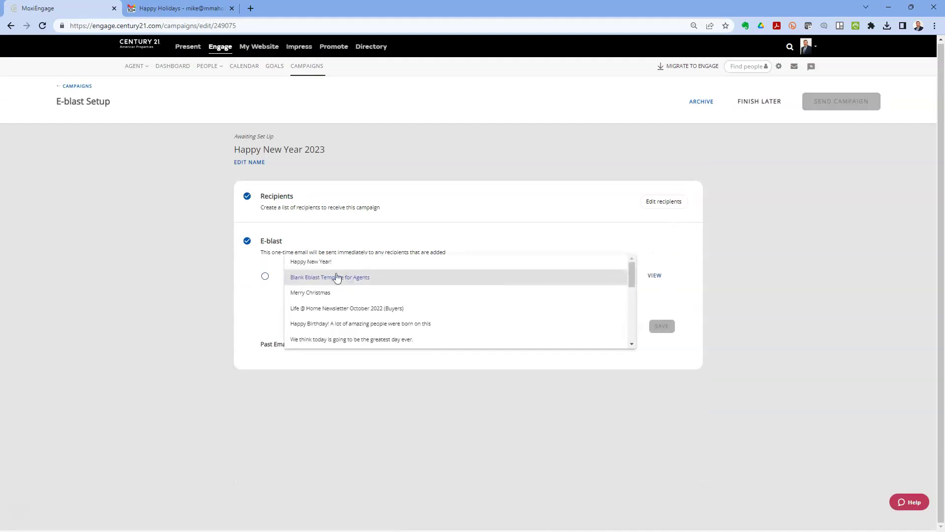
{"action": "left_click", "coordinate": [333, 262]}
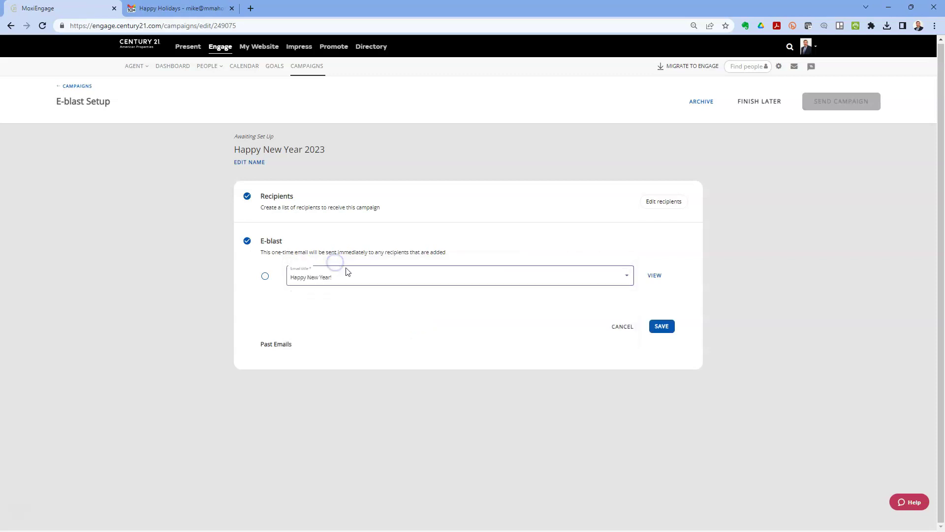
{"action": "left_click", "coordinate": [654, 276]}
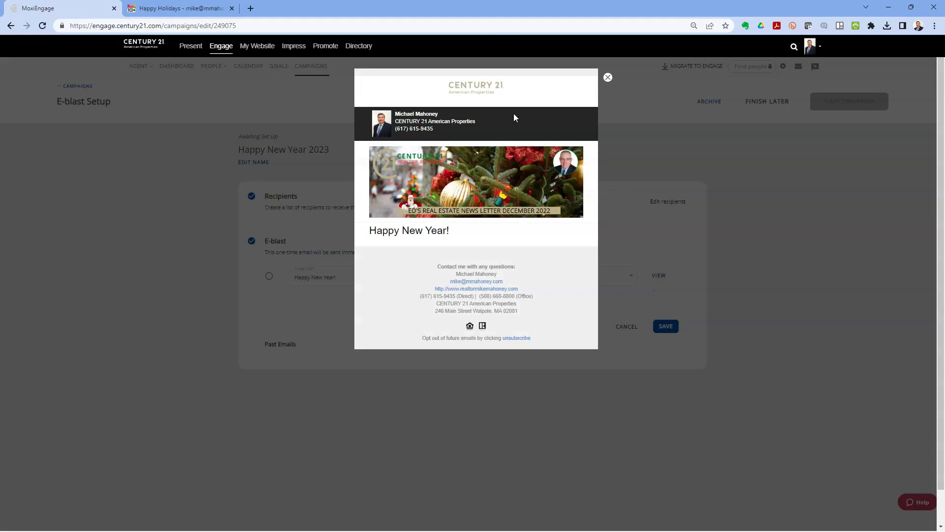
{"action": "left_click", "coordinate": [608, 78]}
{"action": "left_click", "coordinate": [669, 327]}
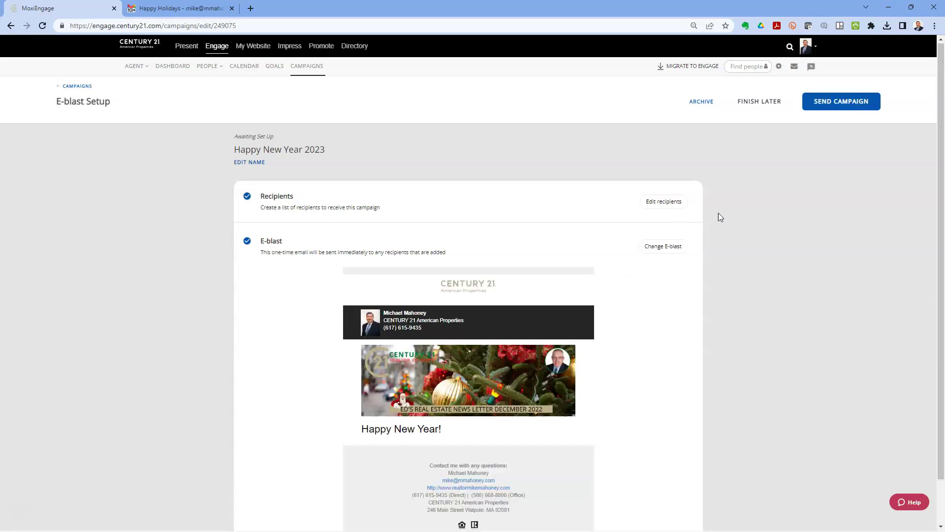
- Send the campaign and review the received "Happy New Year!" email in Gmail
{"action": "left_click", "coordinate": [842, 102]}
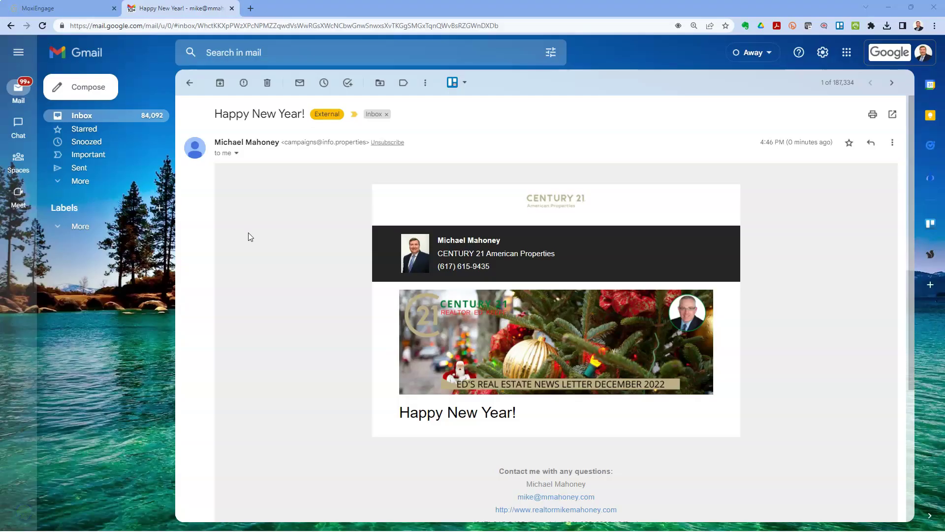
{"action": "scroll", "coordinate": [544, 397], "scroll_direction": "down", "scroll_amount": 4}
{"action": "scroll", "coordinate": [545, 398], "scroll_direction": "up", "scroll_amount": 2}
{"action": "scroll", "coordinate": [544, 396], "scroll_direction": "up", "scroll_amount": 1}
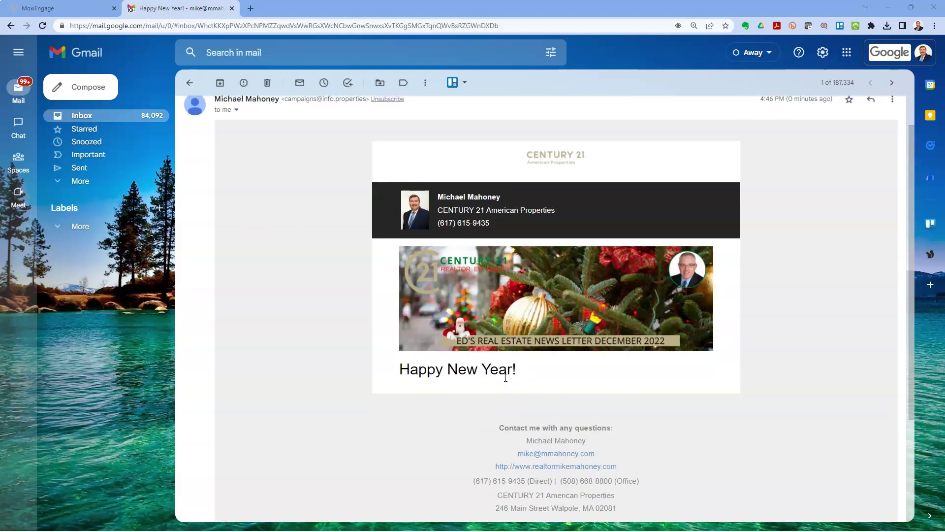
{"action": "scroll", "coordinate": [505, 376], "scroll_direction": "up", "scroll_amount": 1}
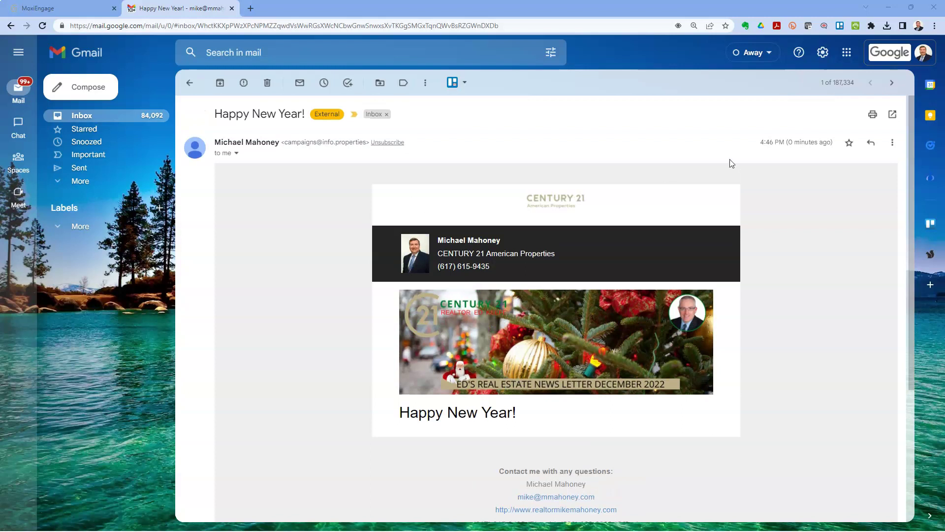